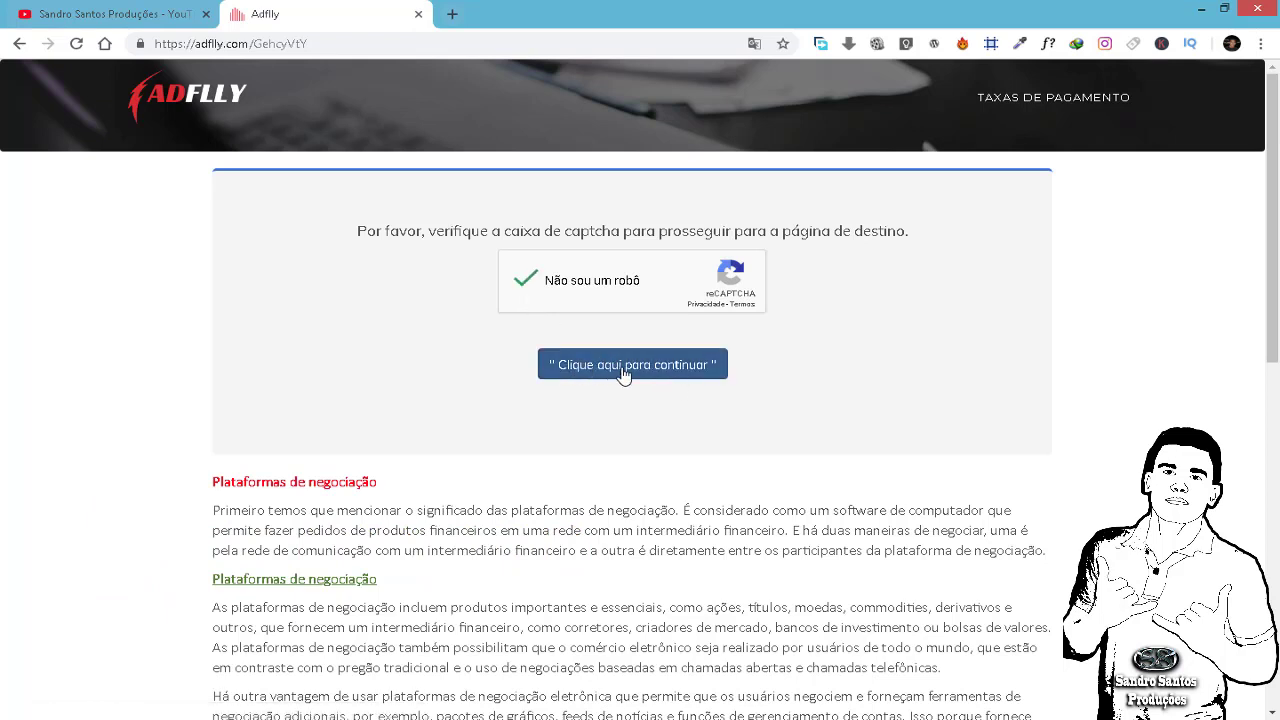
Step: Continue past the Adflly captcha and countdown pages, dismiss the translation notice, and follow the link to the MediaFire file page
click(618, 370)
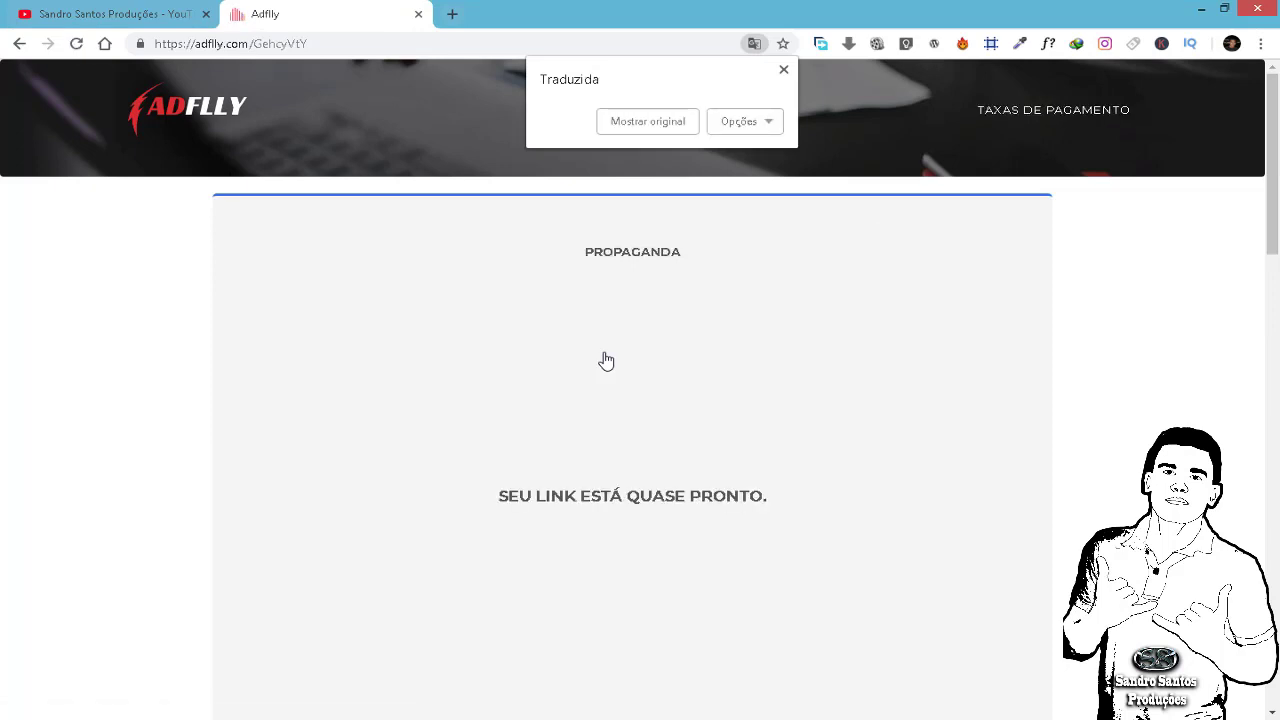
click(784, 69)
scroll(562, 430, down, 4)
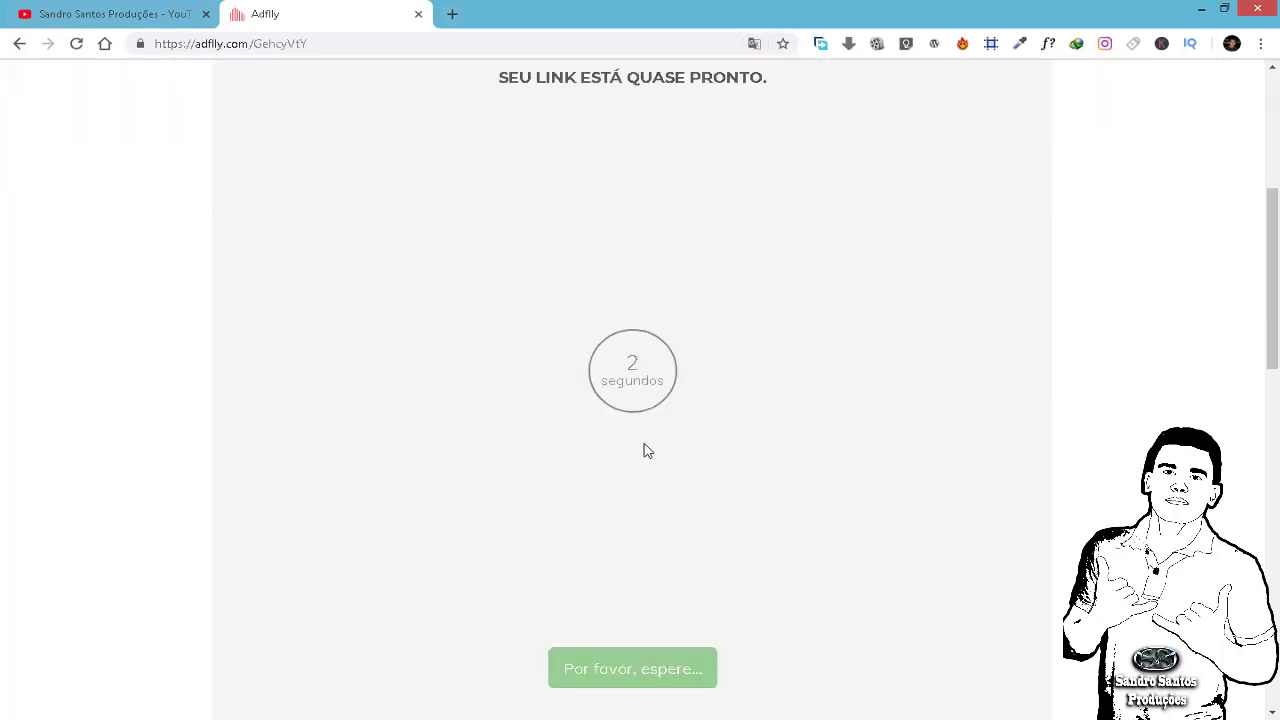
scroll(645, 456, down, 1)
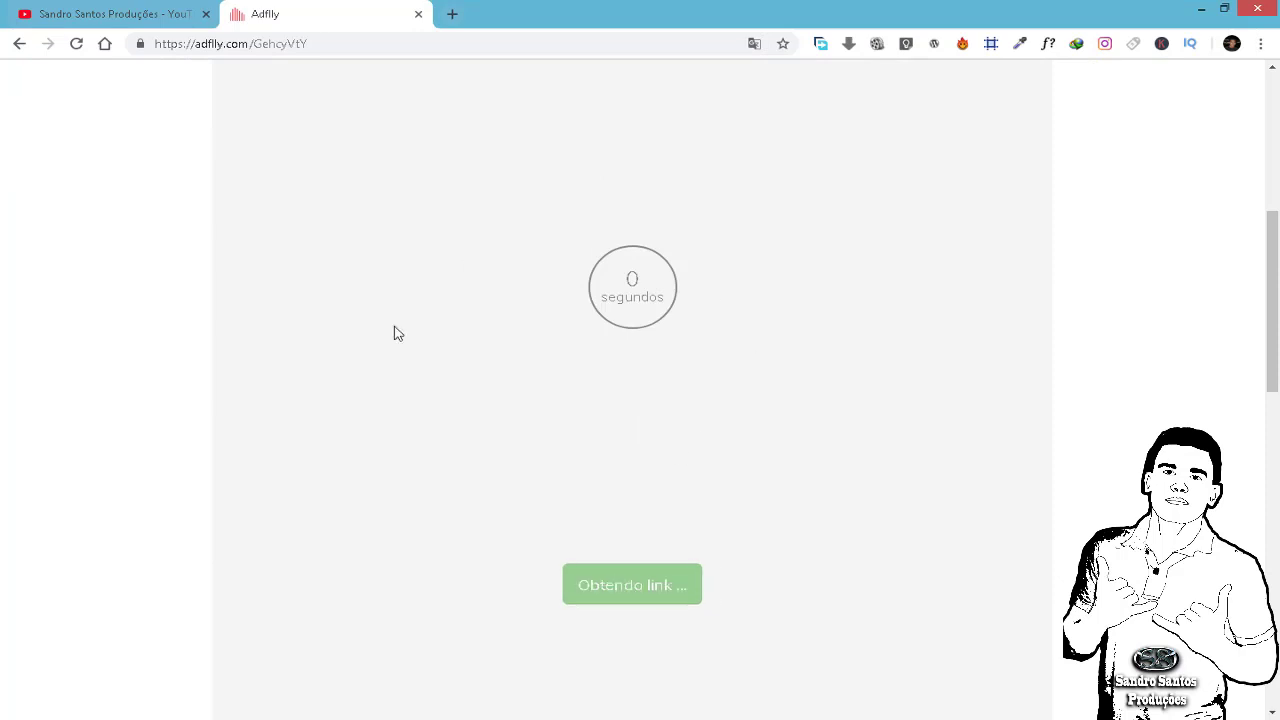
scroll(720, 466, down, 1)
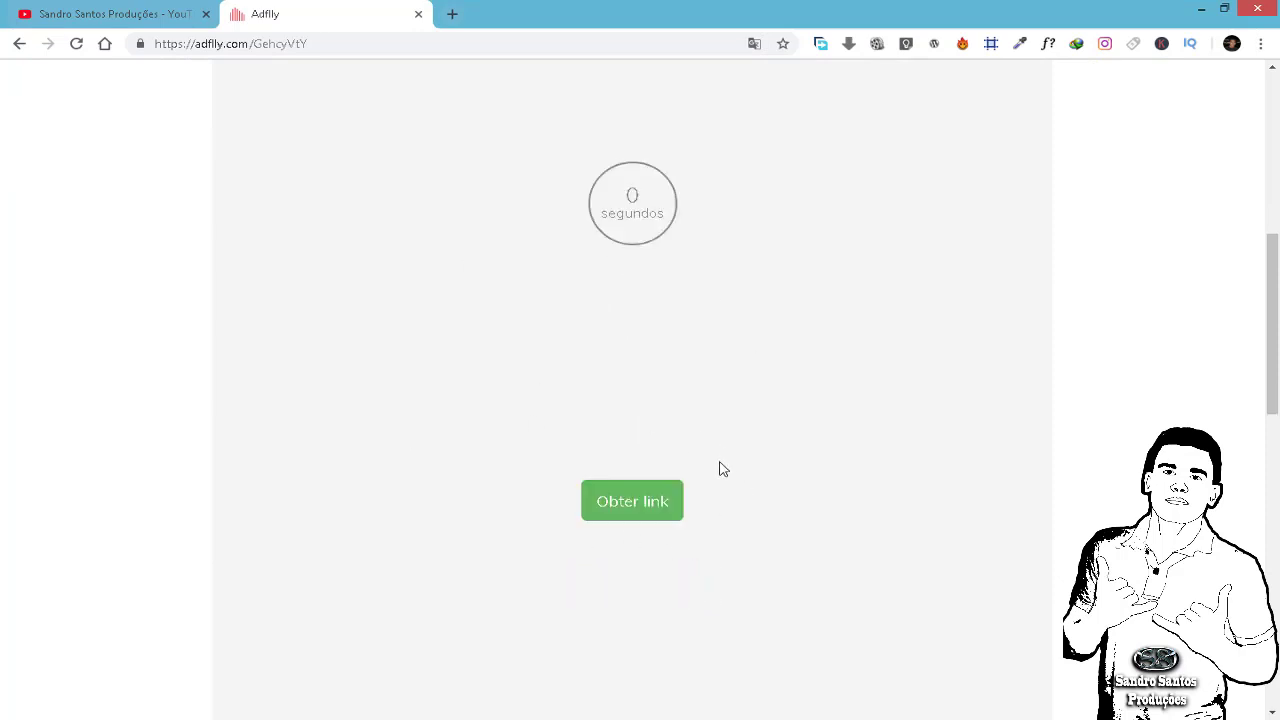
click(622, 508)
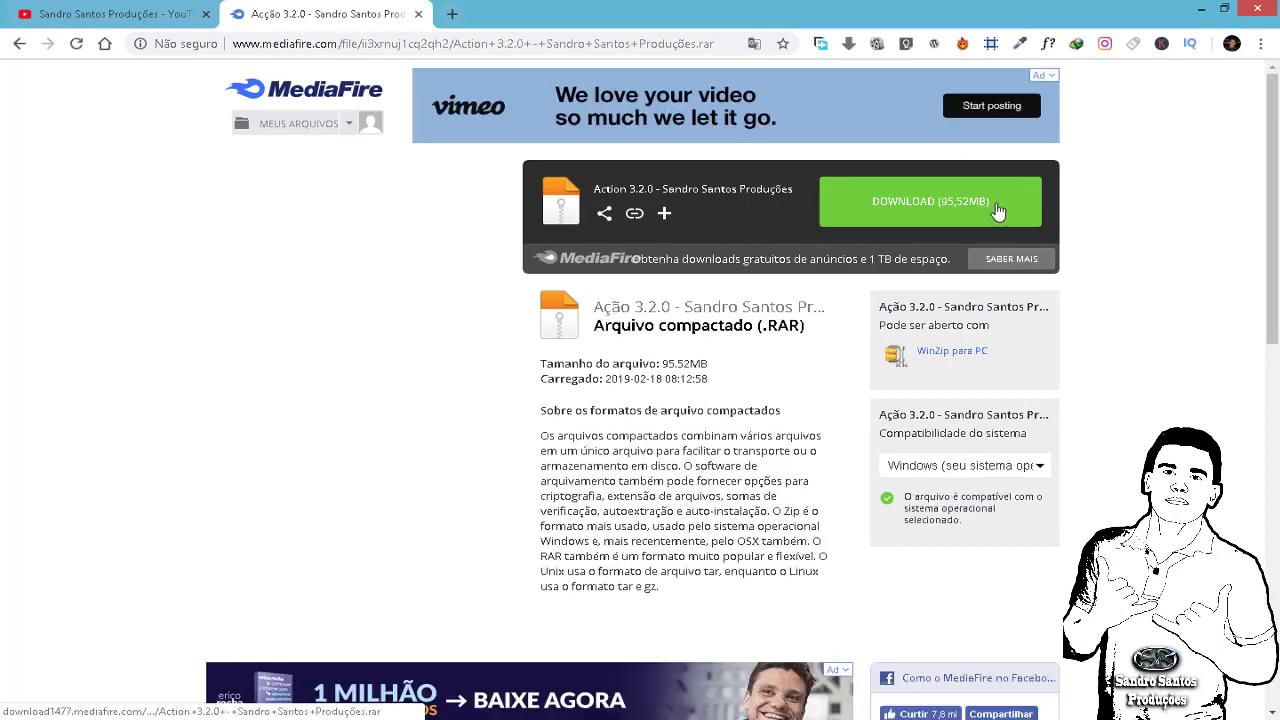
Step: Download the Action 3.2.0 archive from MediaFire, dismissing the ad pop-up, and locate the file in its download folder
click(918, 210)
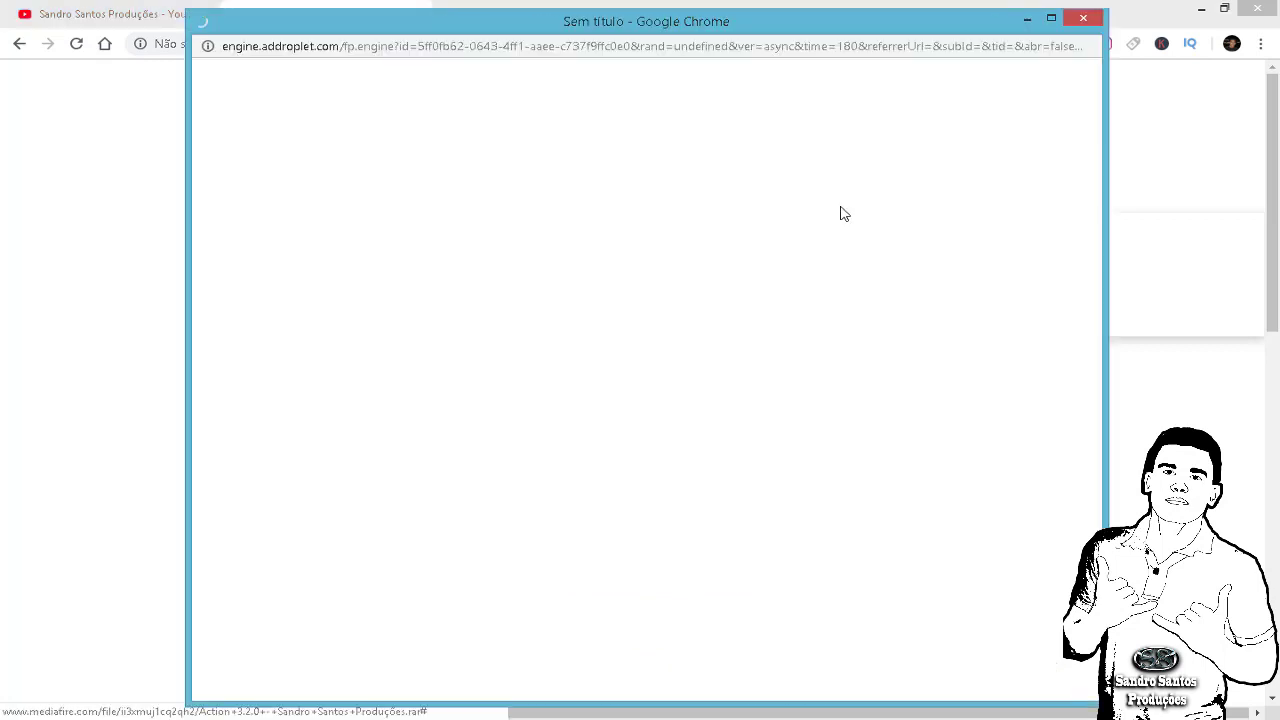
click(1083, 17)
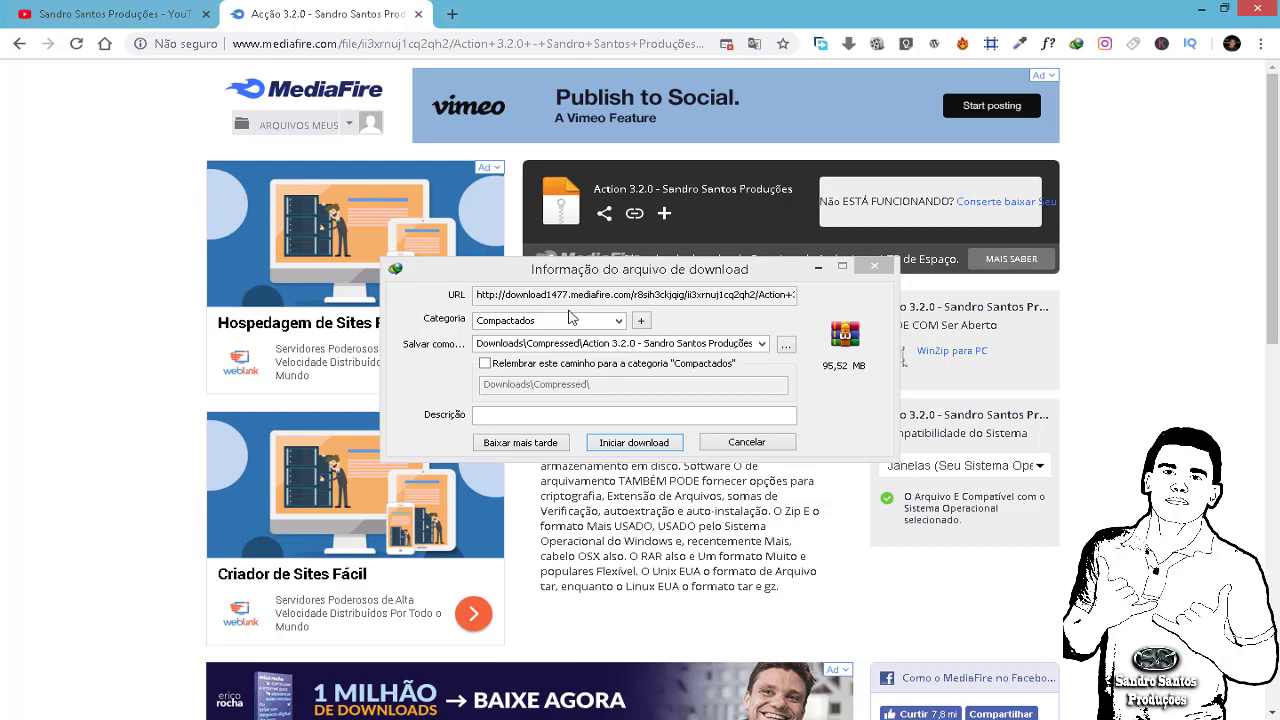
click(630, 443)
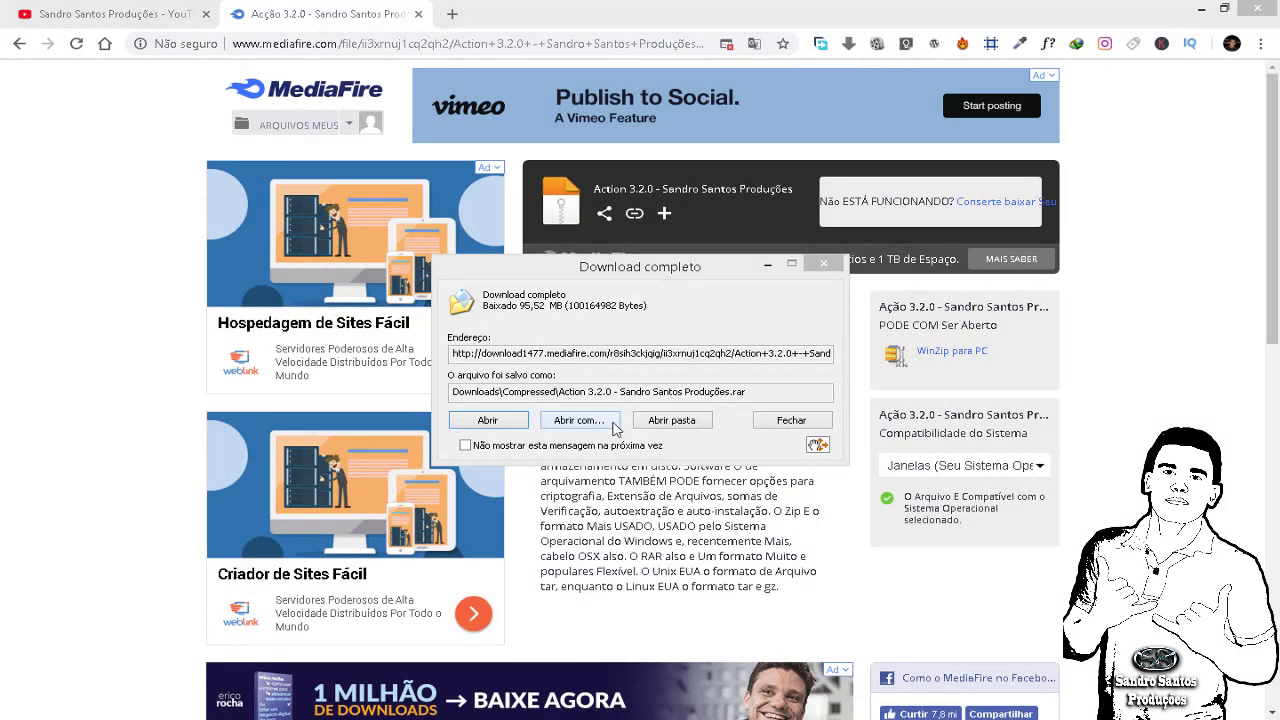
click(668, 420)
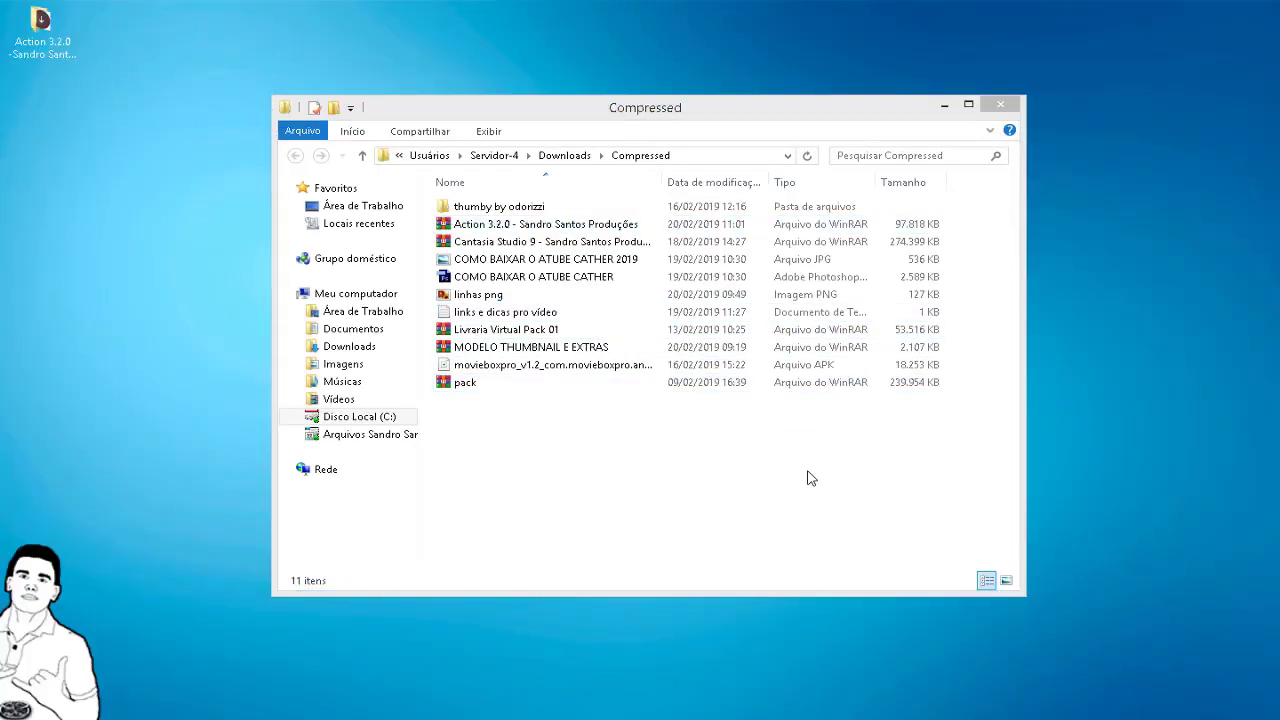
click(545, 224)
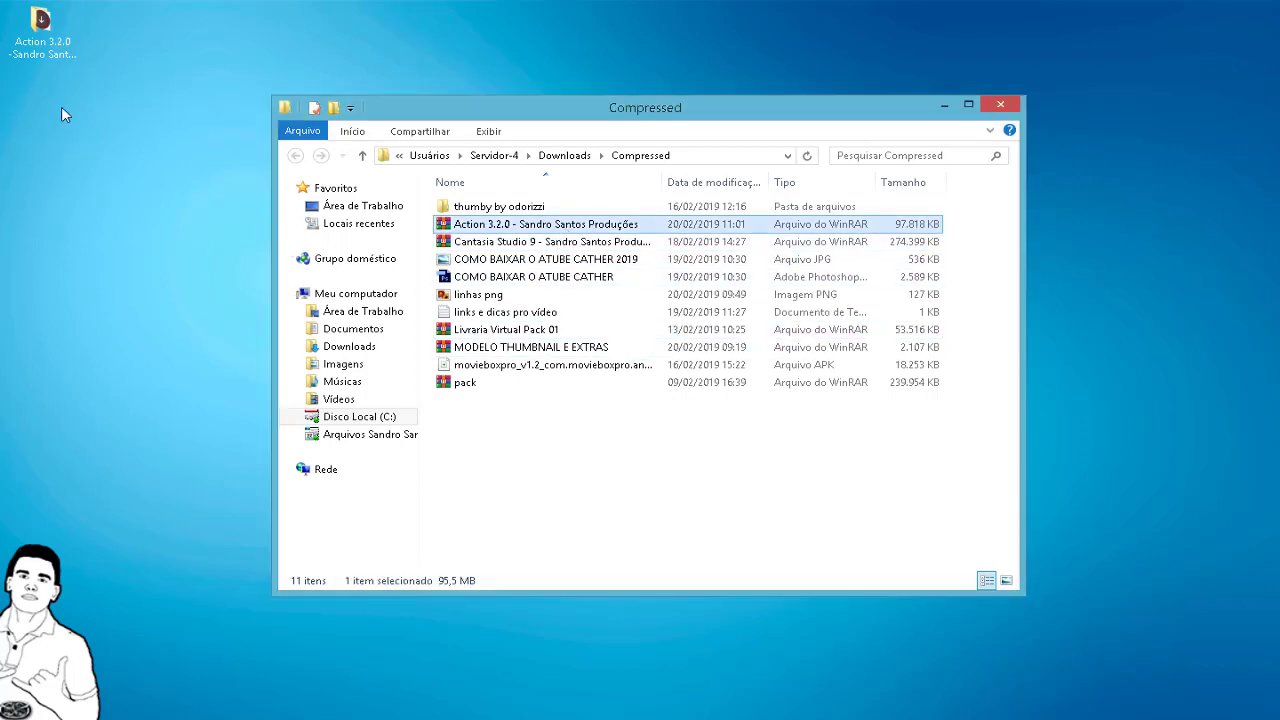
click(940, 105)
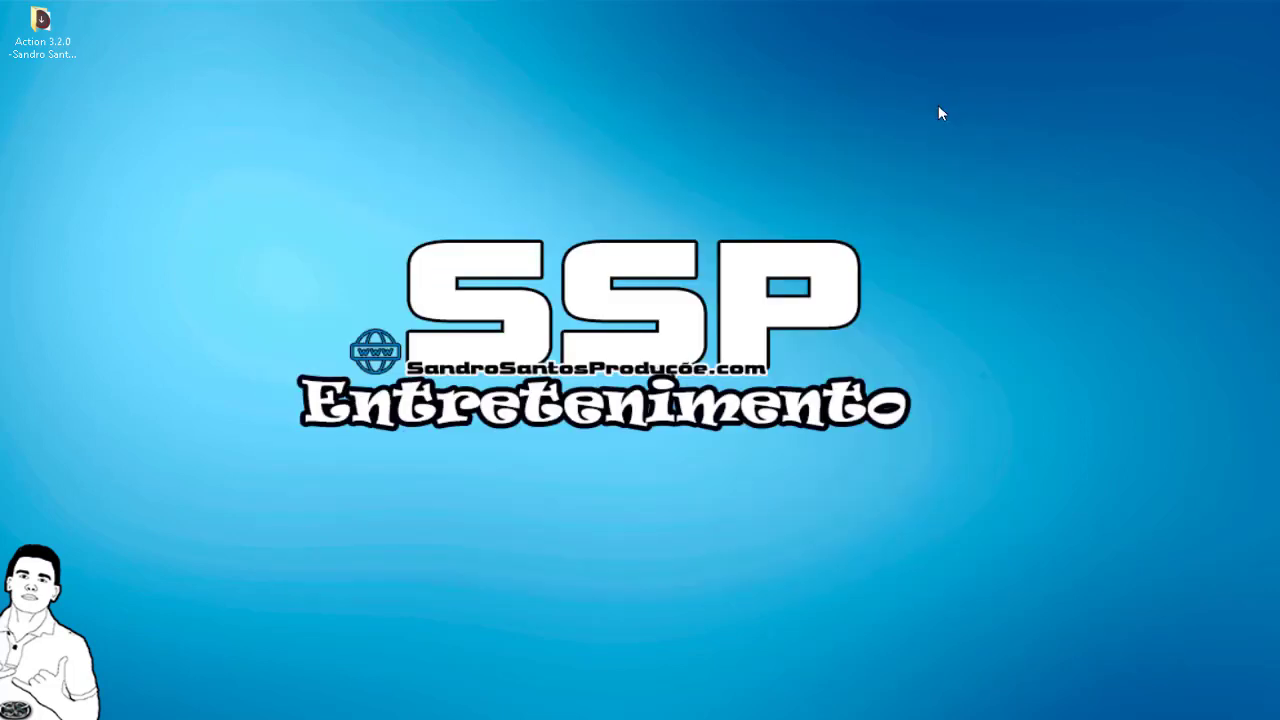
Step: Launch action_3_2_0_setup from the Action 3.2.0 desktop folder with Português Brasileiro as the installer language
double_click(40, 30)
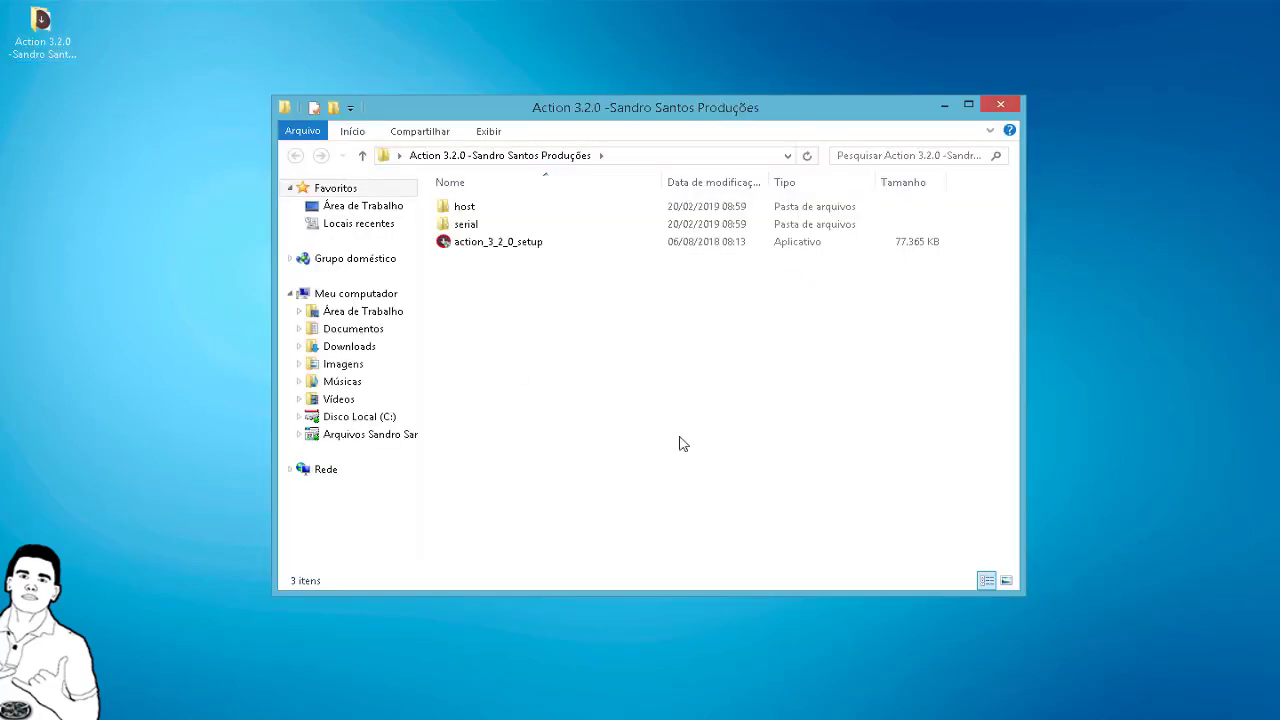
double_click(520, 243)
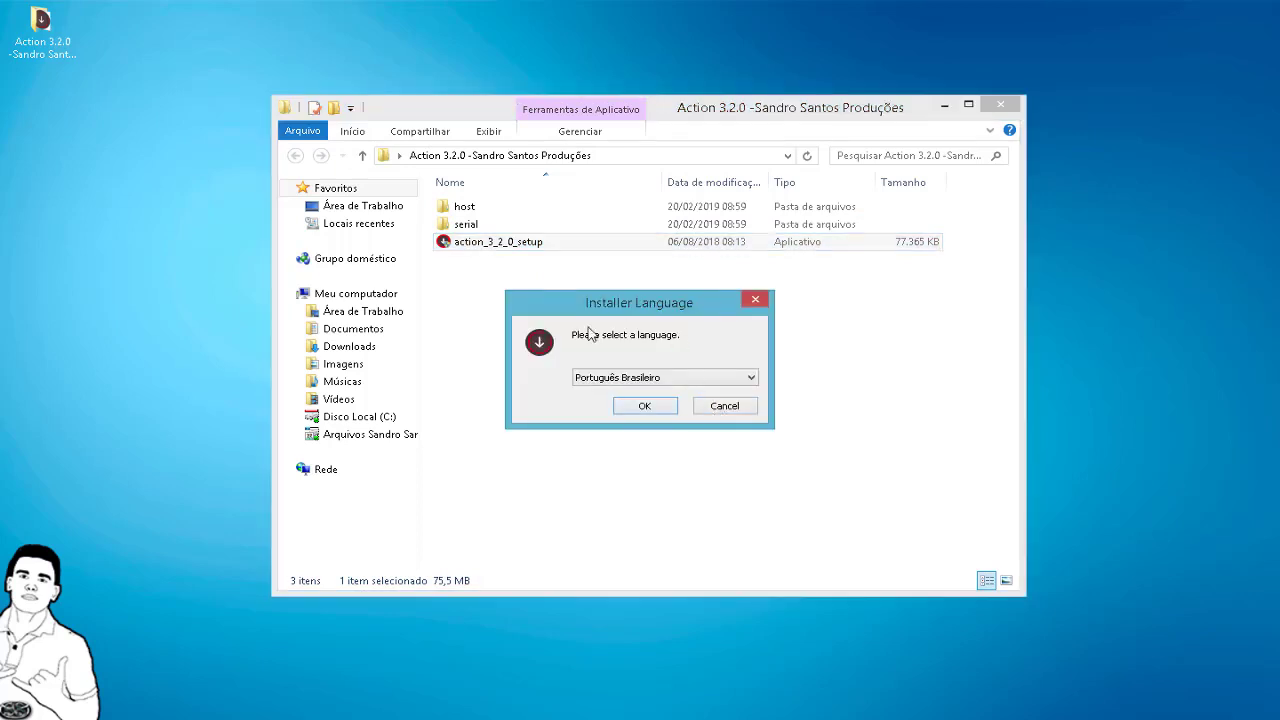
click(603, 383)
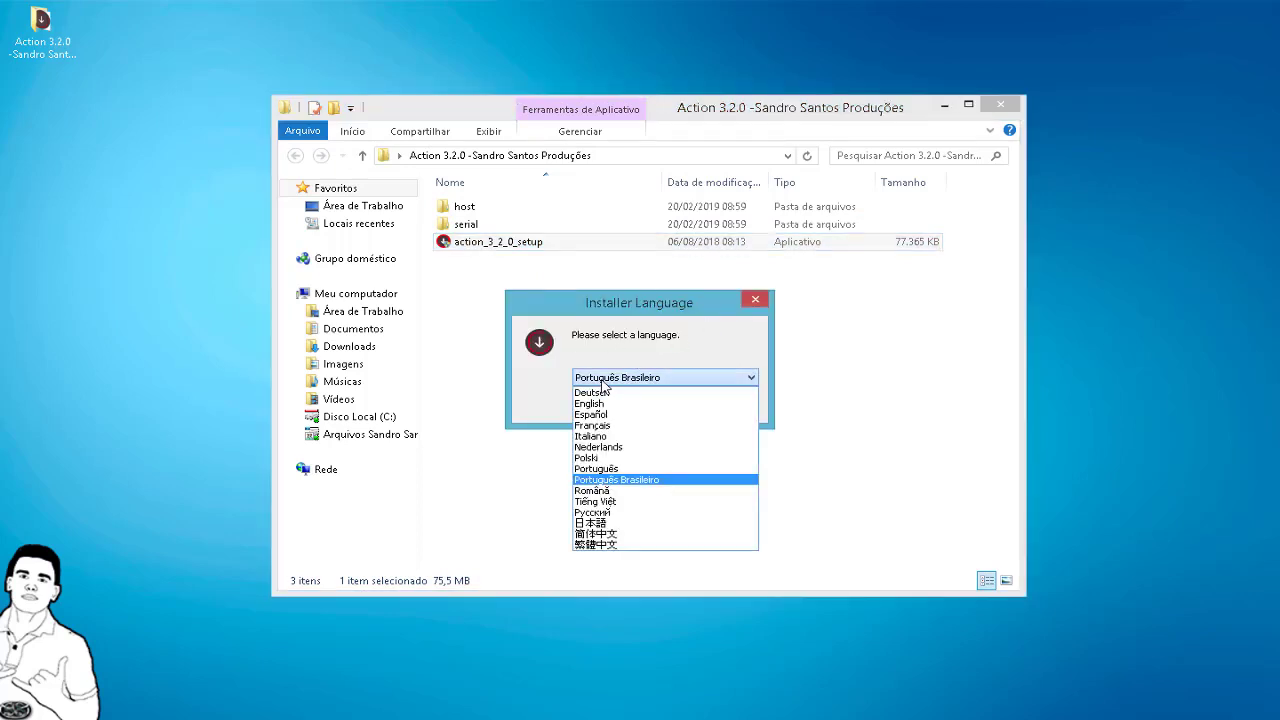
click(603, 381)
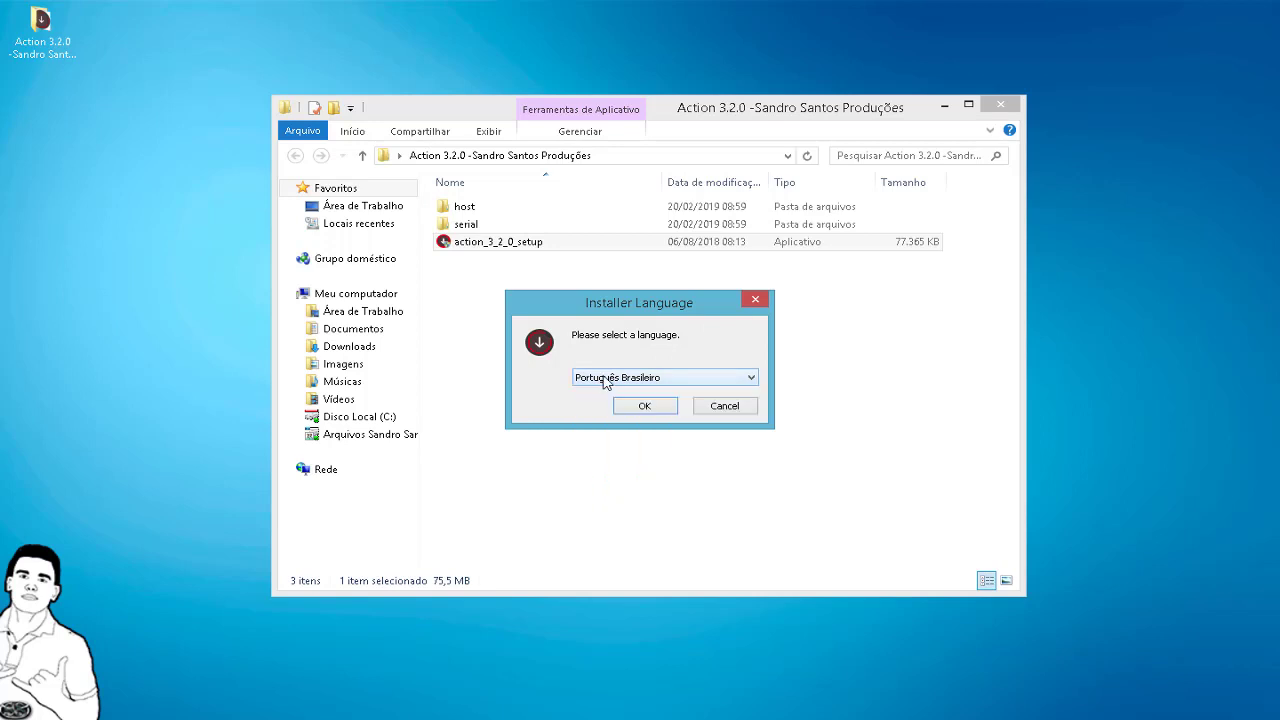
click(644, 406)
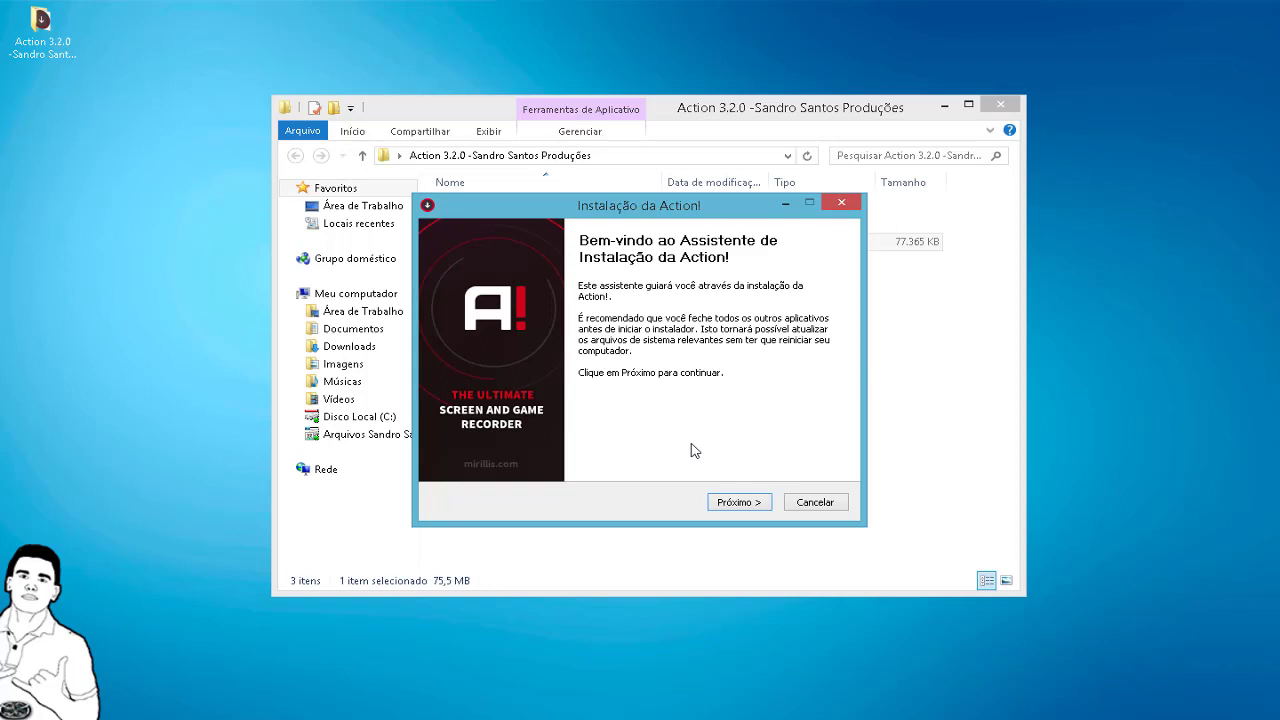
Step: Complete the Action! installation wizard, close the mirillis thank-you page, and clear the open windows from the desktop
click(735, 506)
click(745, 505)
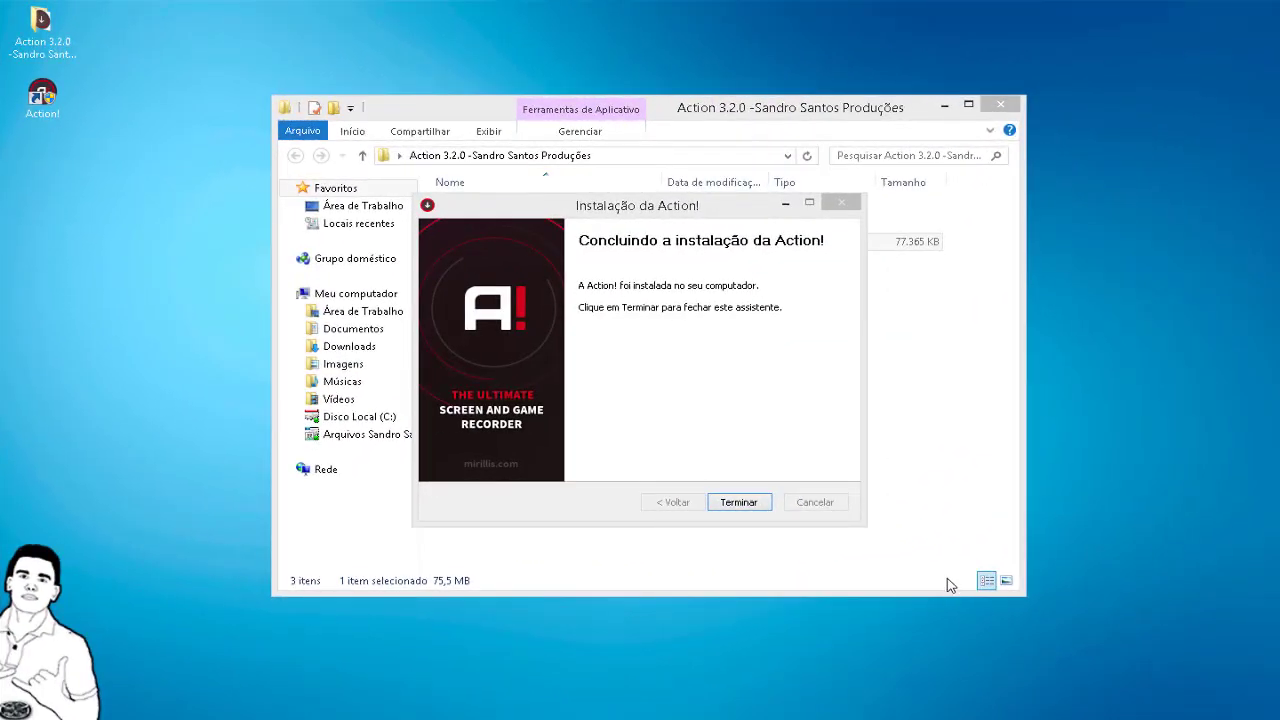
click(740, 502)
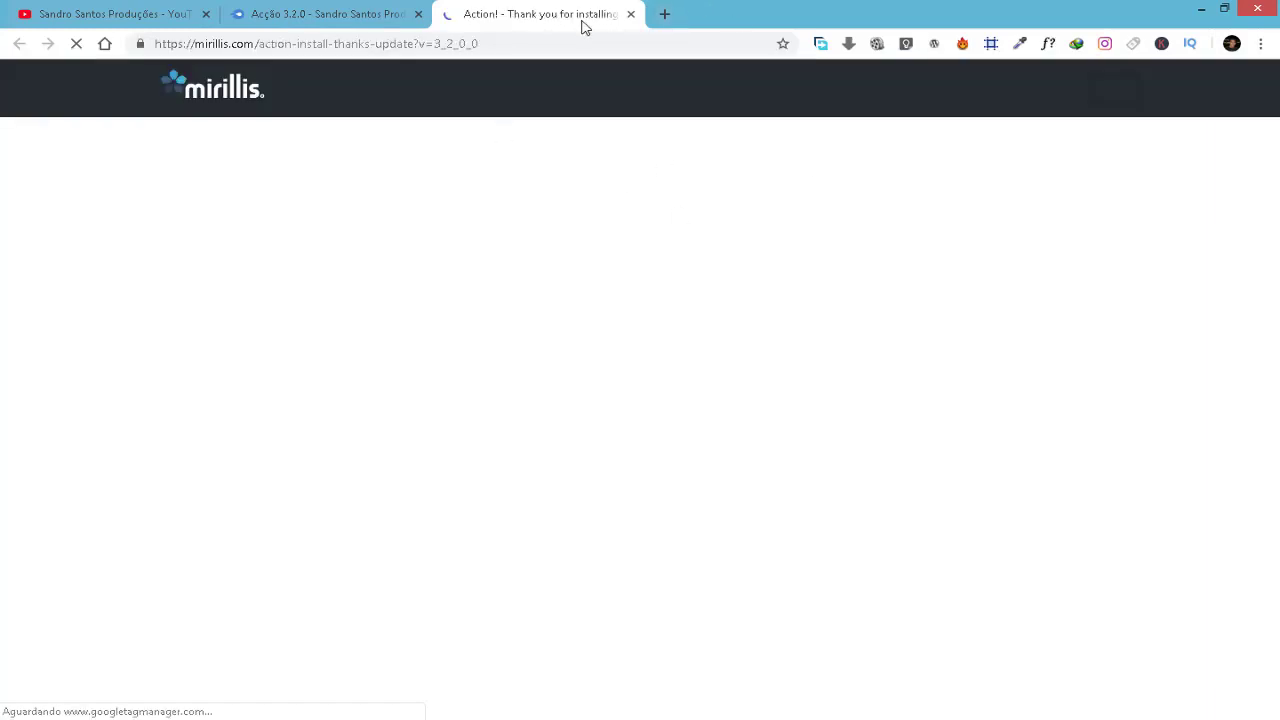
click(631, 14)
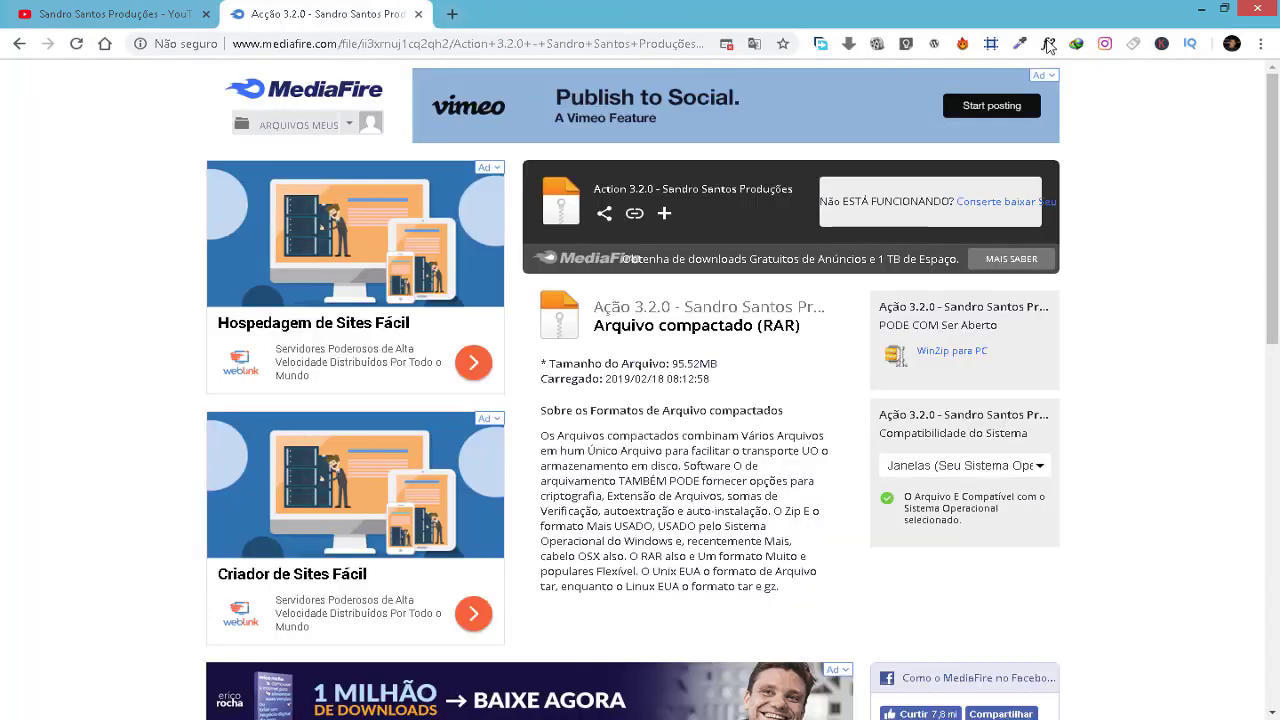
click(1201, 8)
click(943, 108)
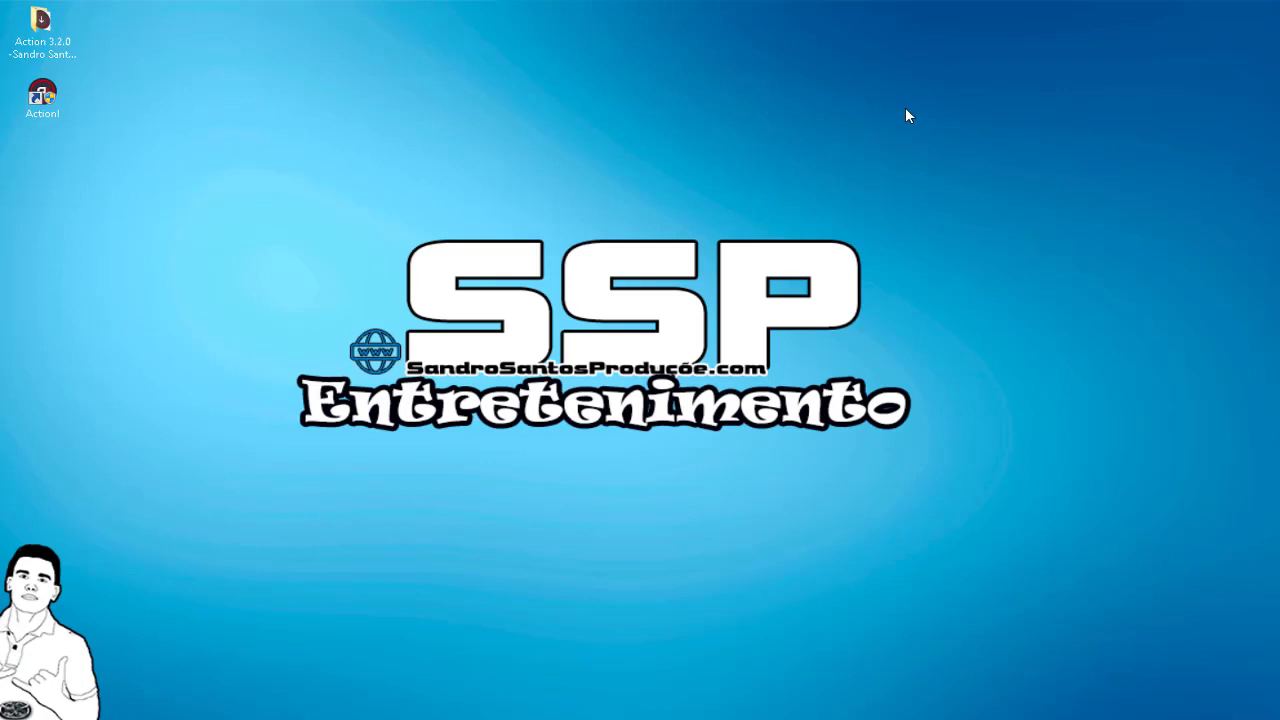
Step: Start Action!, open its activation-key entry, and copy the first licence key from the Action text file in the serial folder
double_click(44, 116)
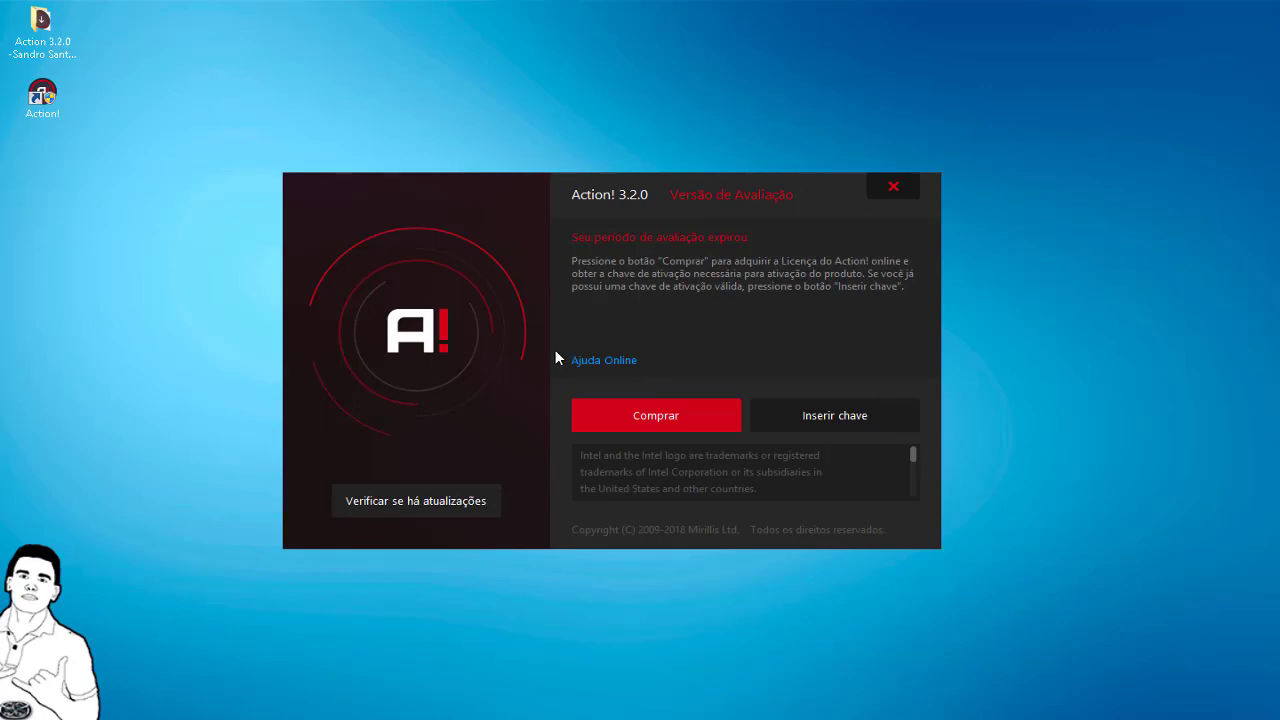
click(837, 416)
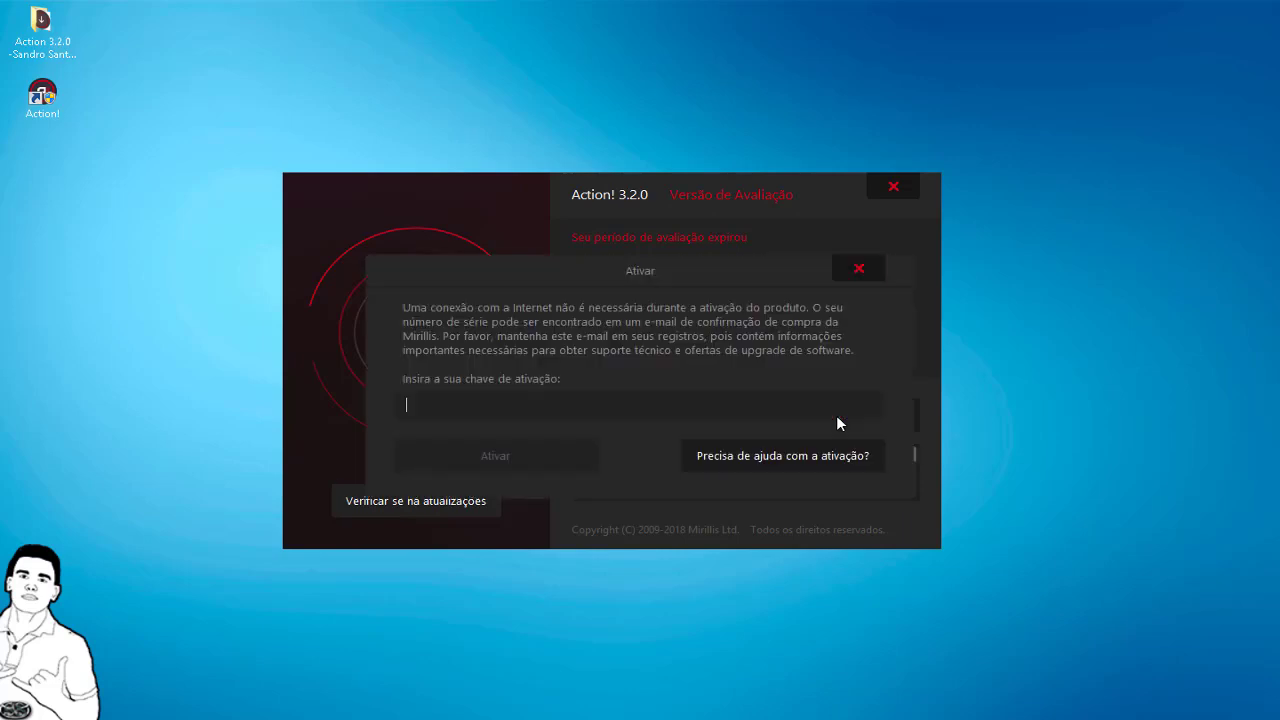
double_click(40, 30)
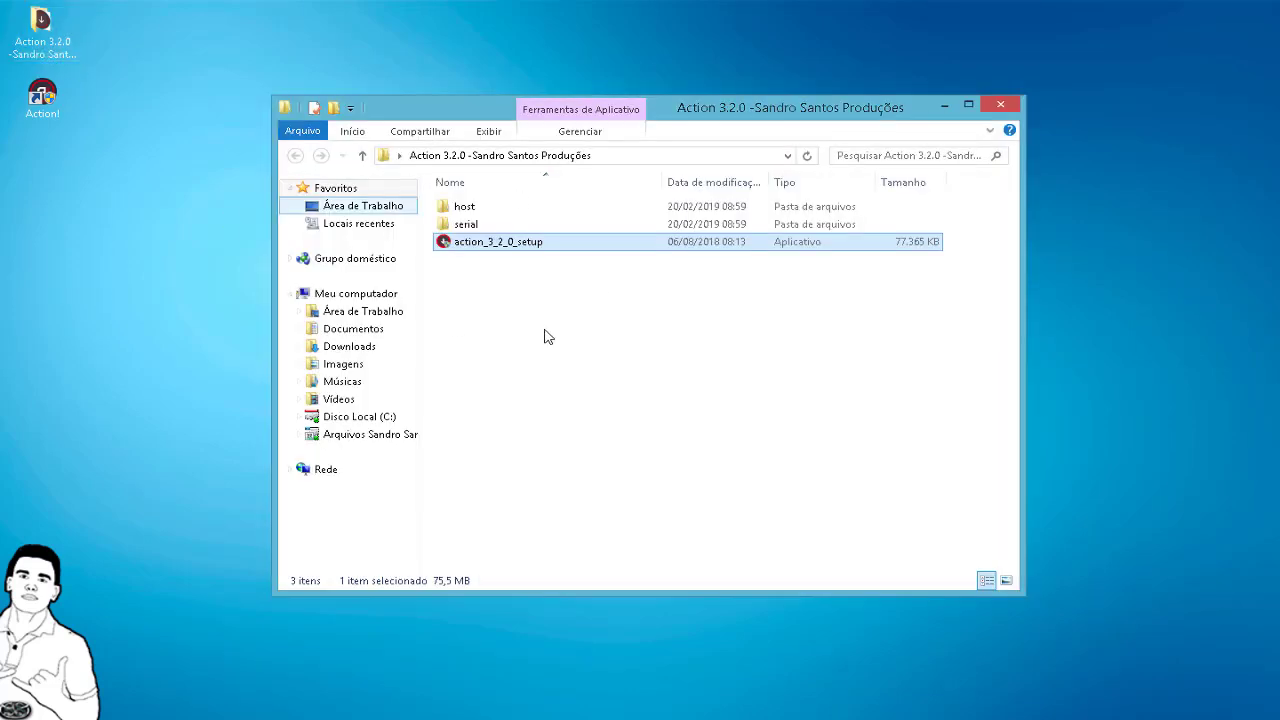
double_click(528, 224)
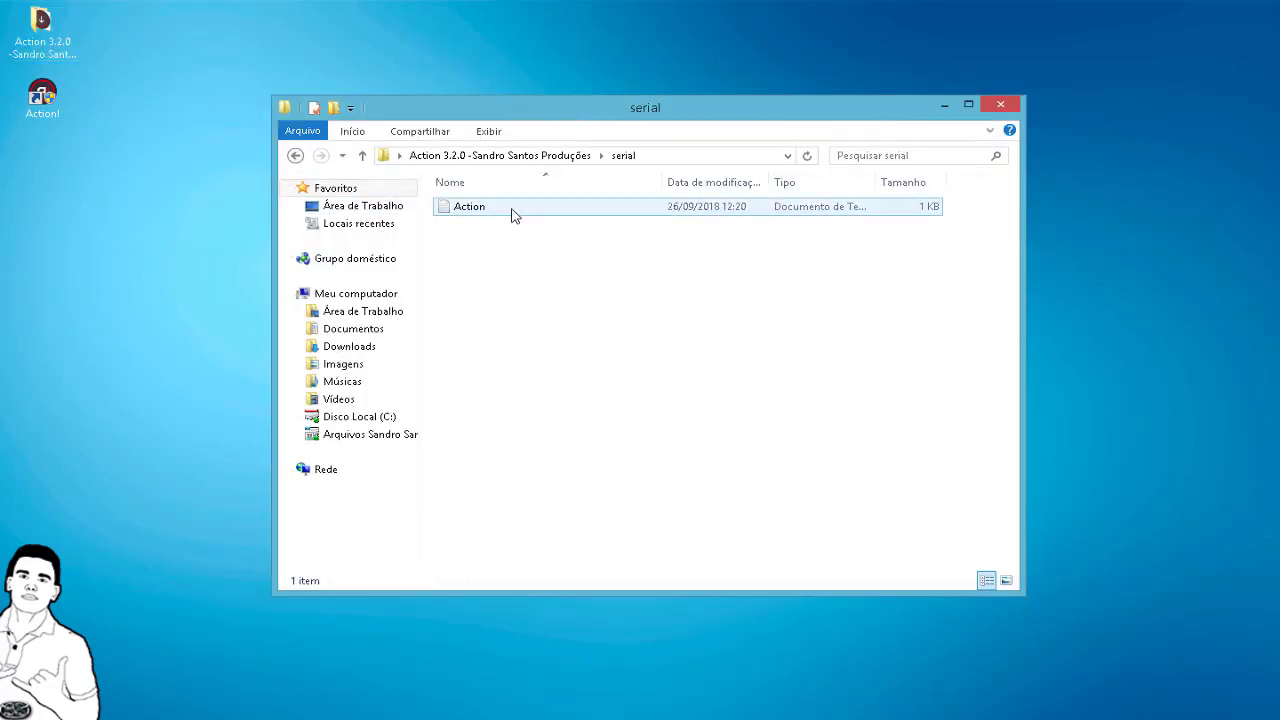
double_click(470, 212)
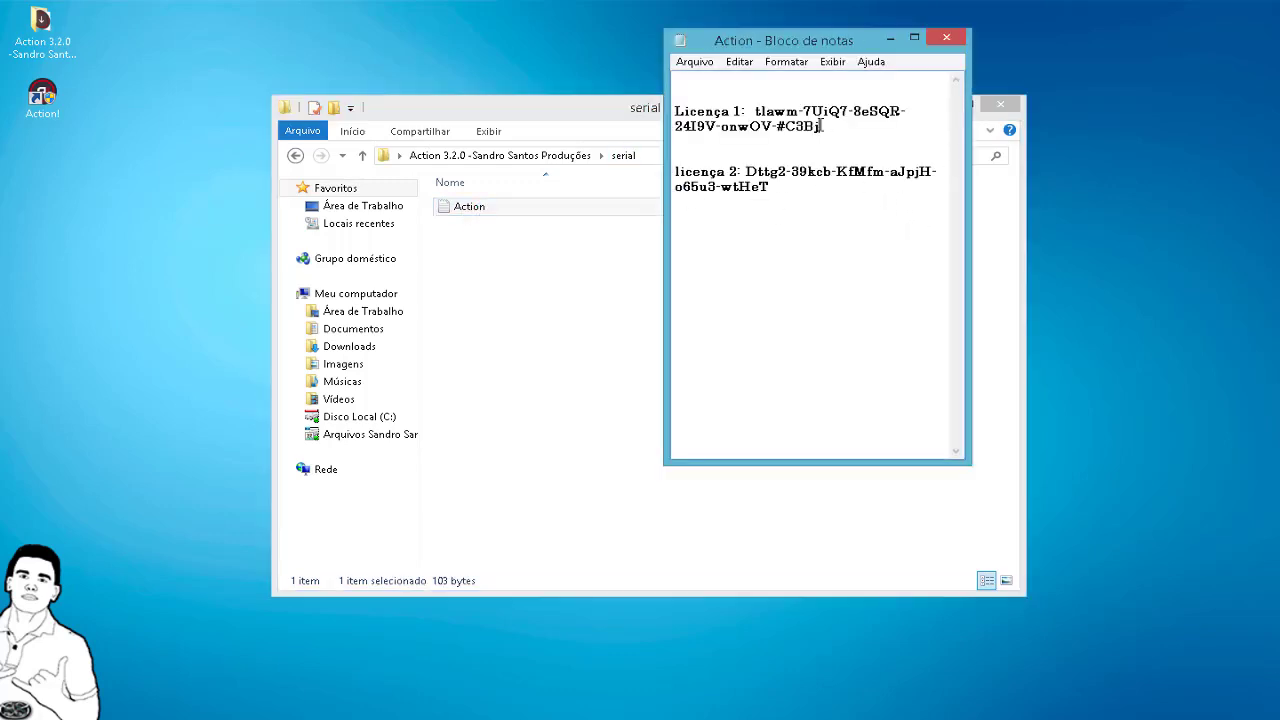
drag(822, 126, 752, 111)
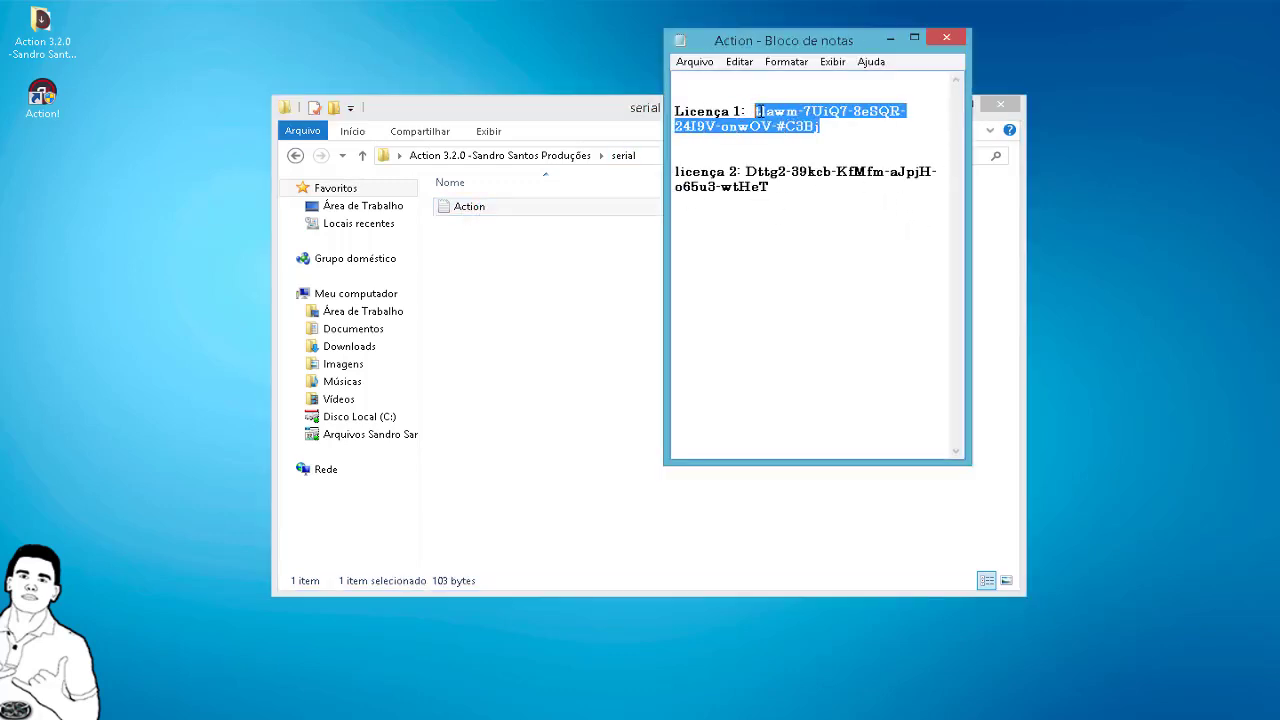
right_click(757, 111)
click(845, 160)
click(891, 40)
click(937, 106)
Step: Paste the licence key into the activation key field and activate Action!
click(648, 401)
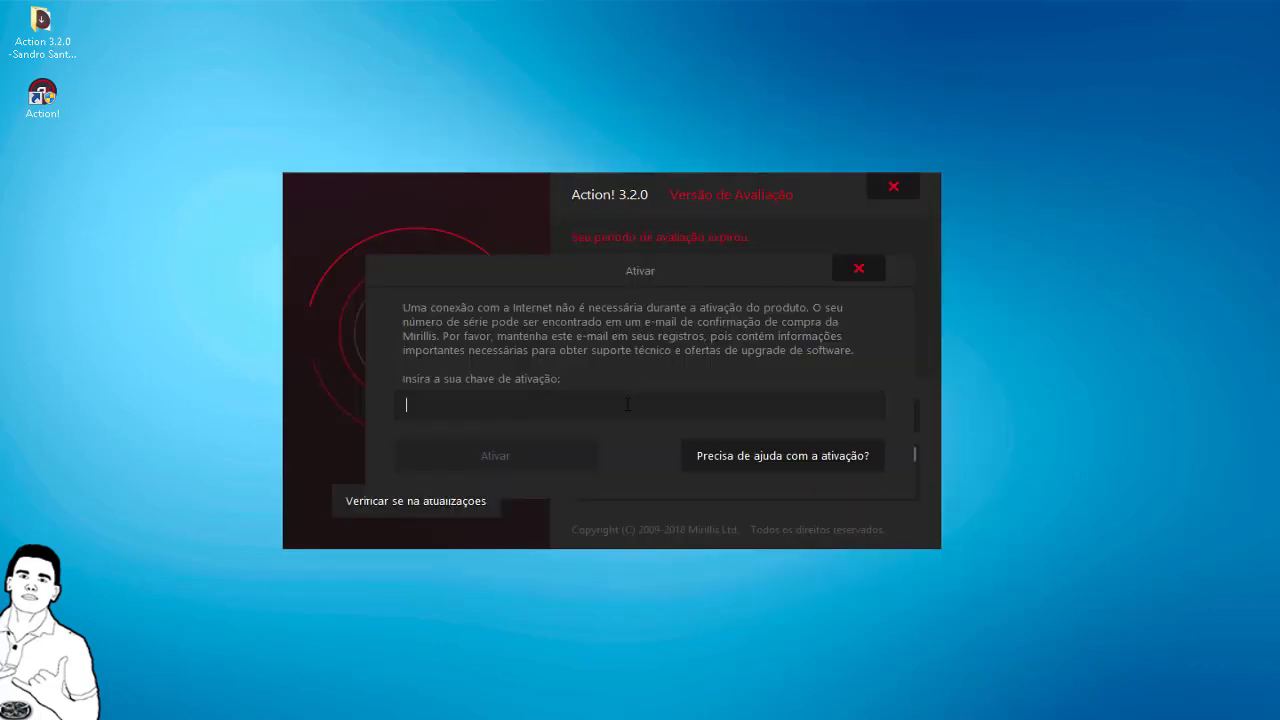
right_click(628, 402)
click(672, 475)
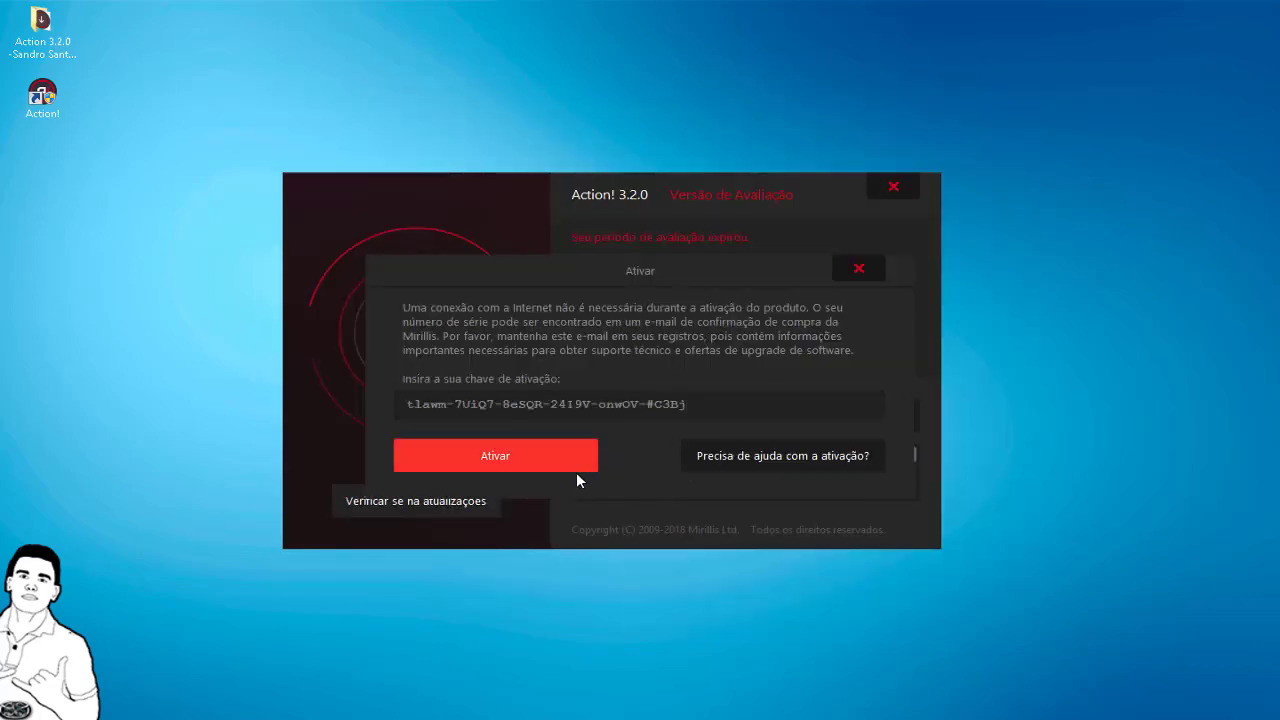
click(525, 462)
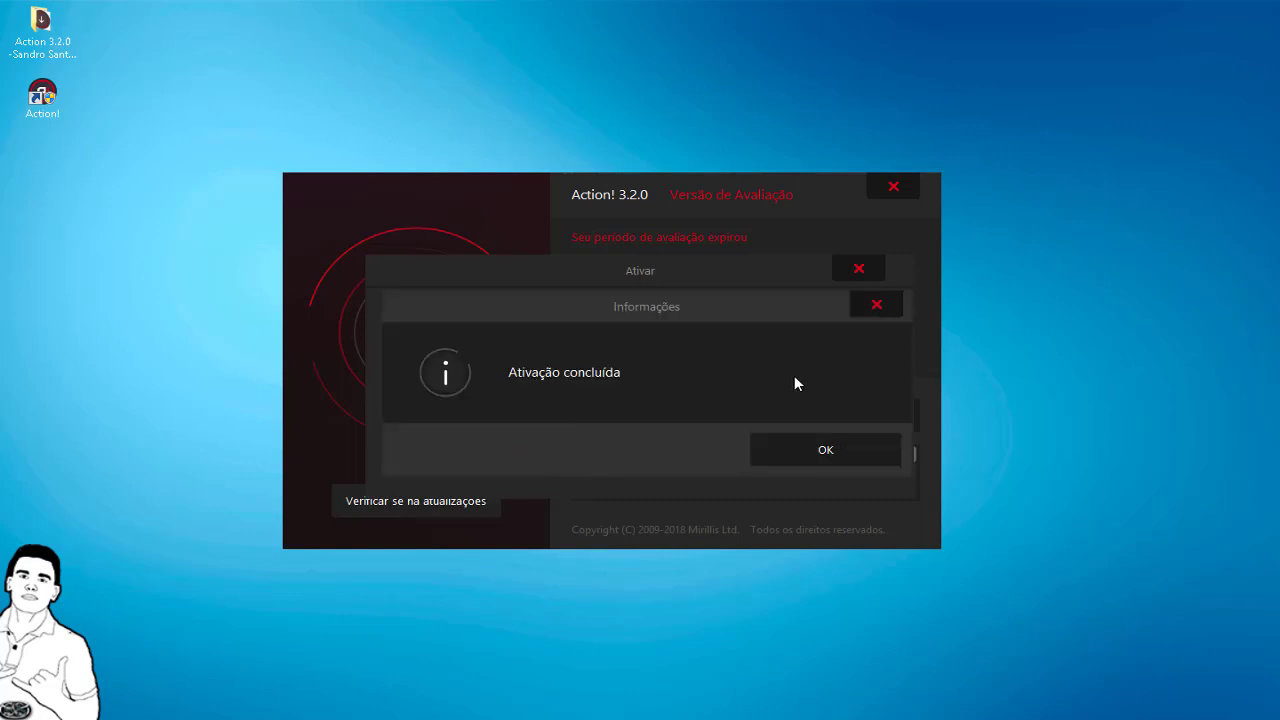
click(822, 453)
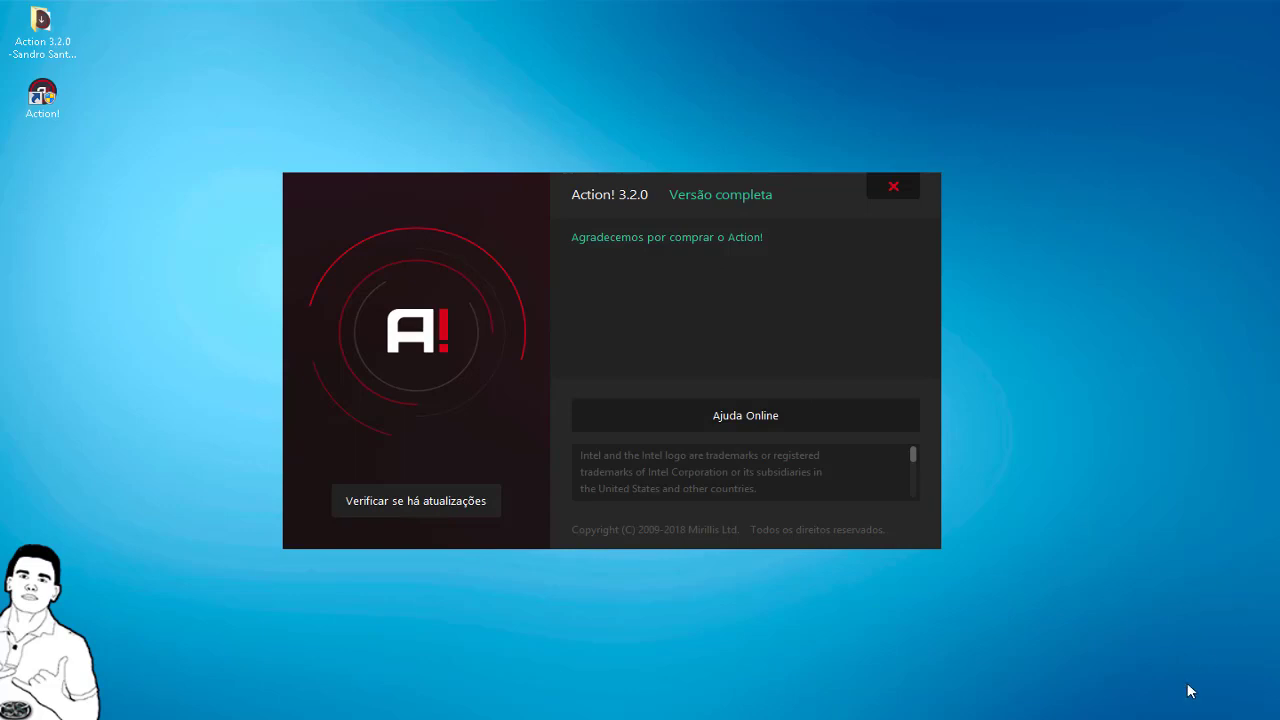
Step: View the Ethernet adapter's options in the Windows network connections and close the window without changing anything
right_click(1000, 715)
click(1120, 710)
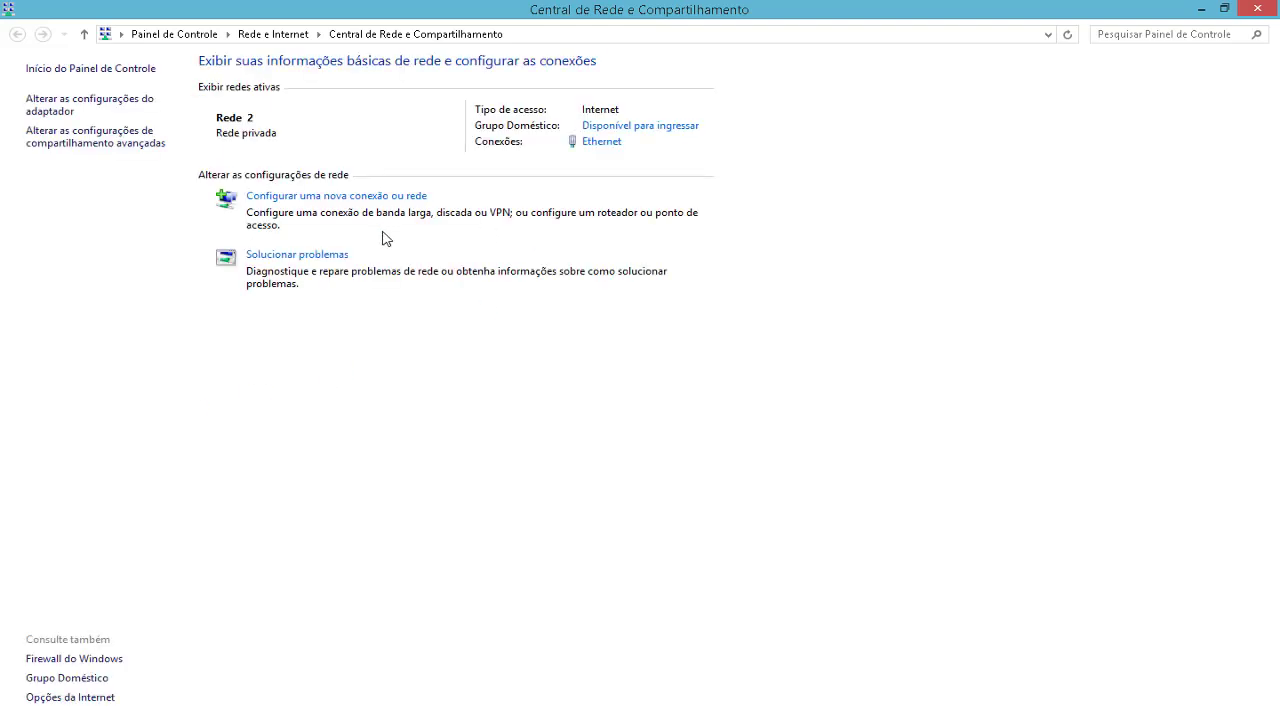
click(85, 108)
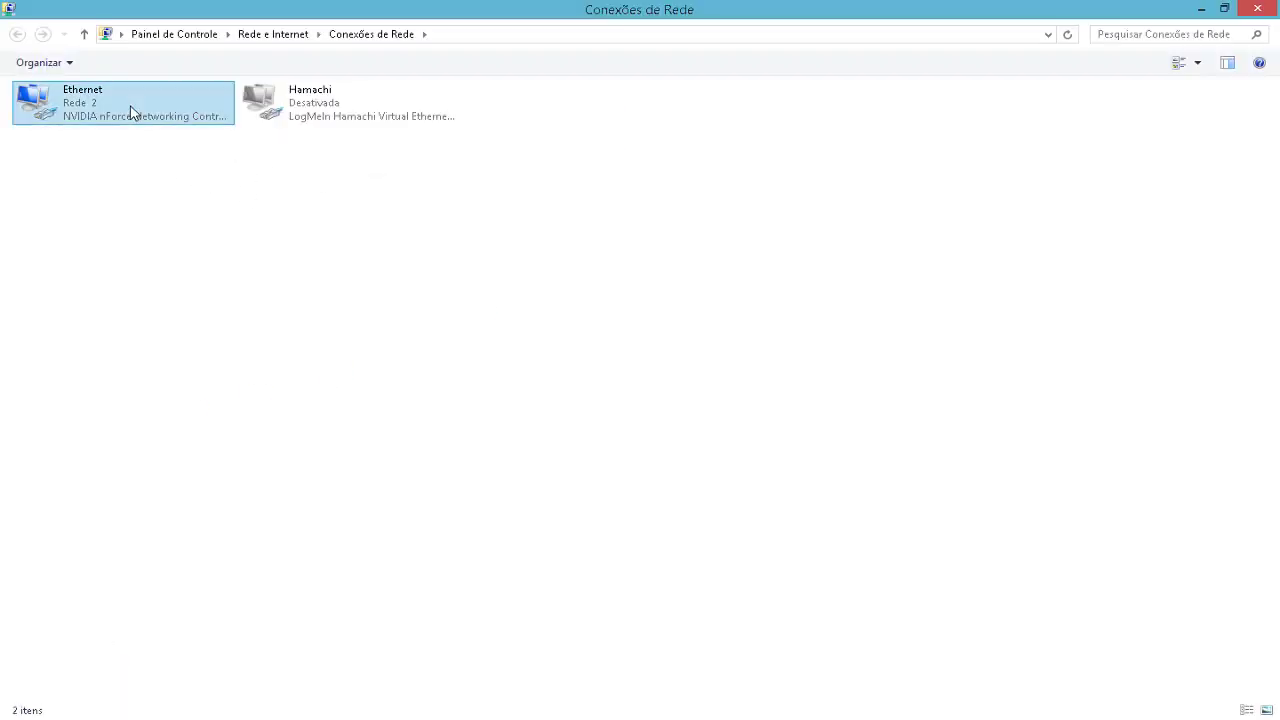
right_click(131, 108)
click(797, 297)
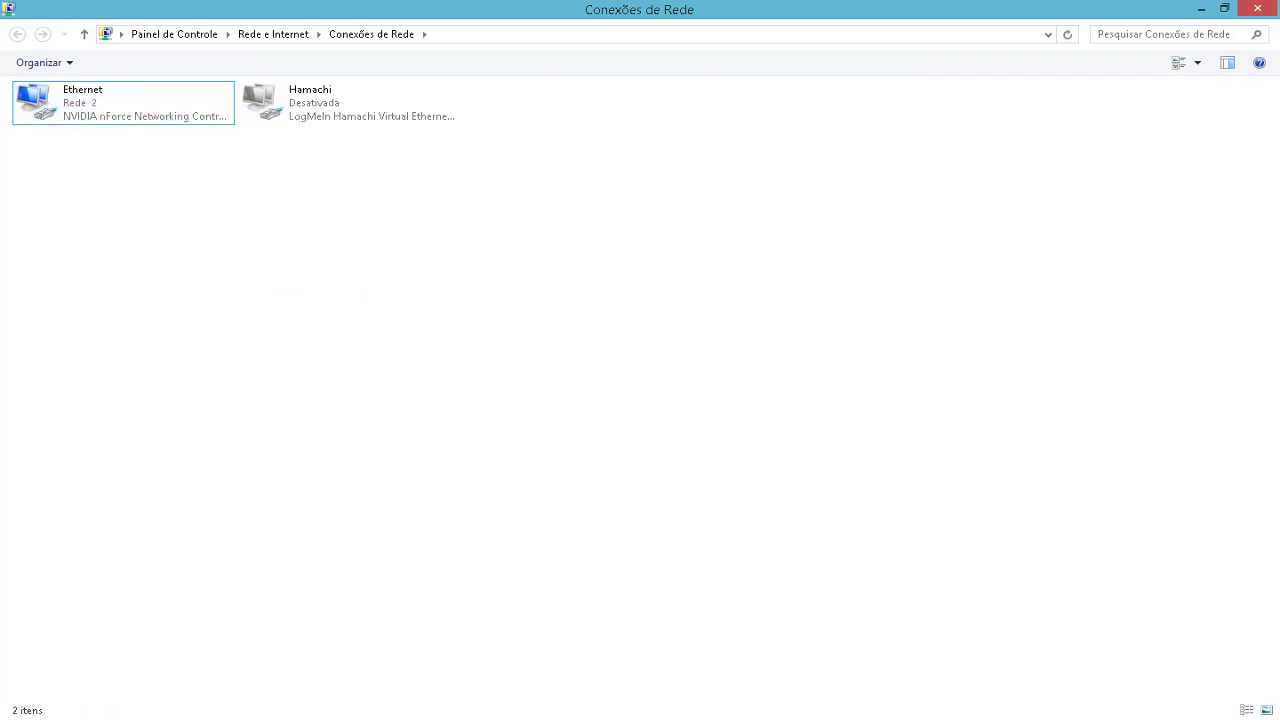
click(1274, 8)
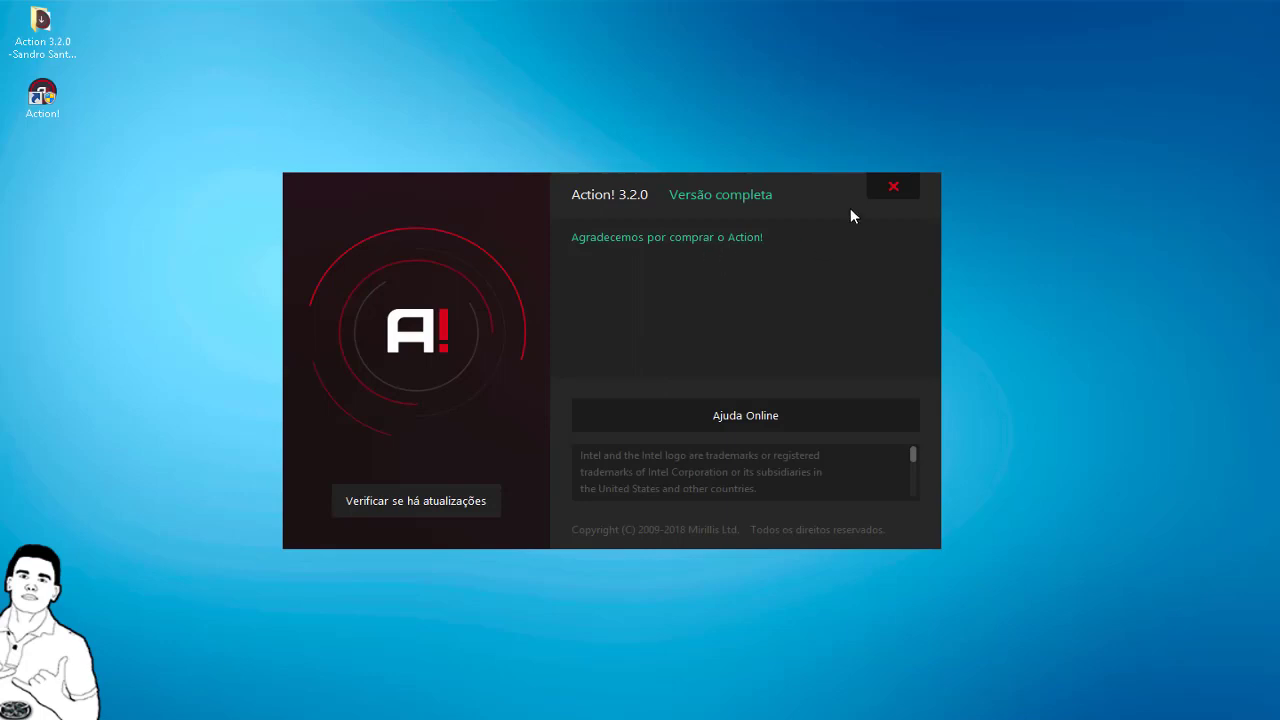
Step: Close the Action! version window to reach the main recording window
click(888, 186)
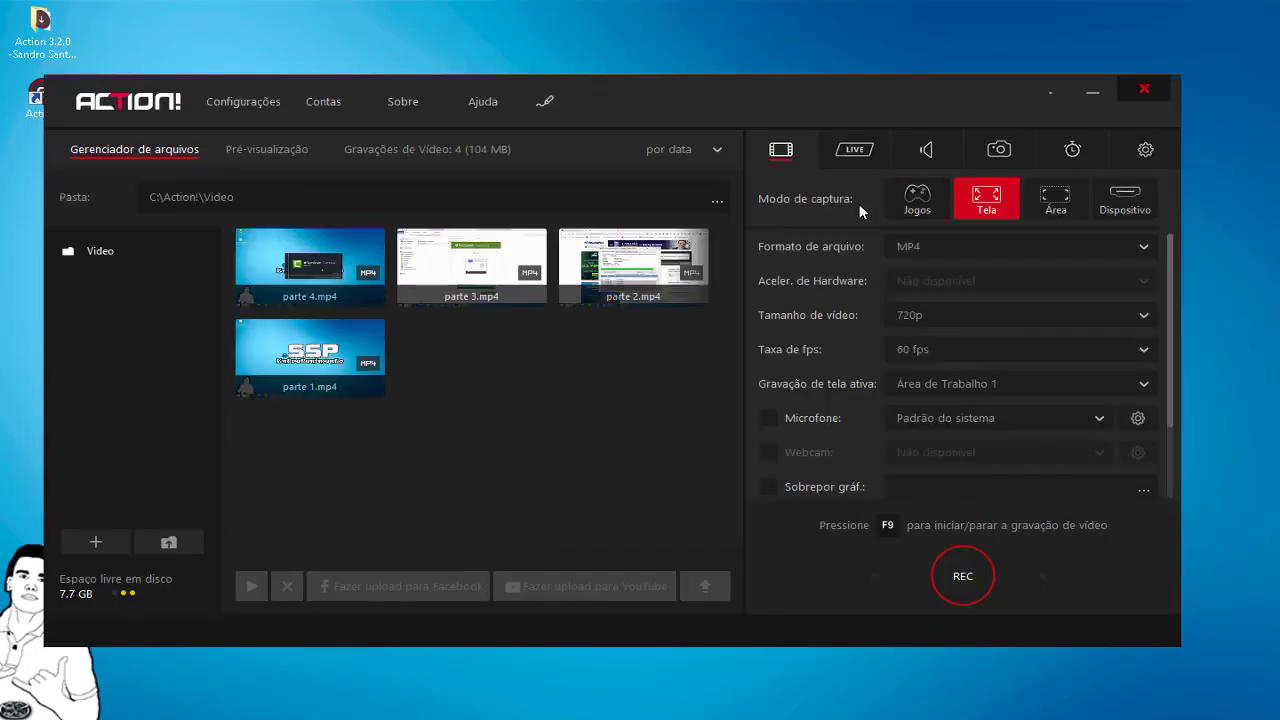
Step: Close Action!, copy the hosts file from the host subfolder of the desktop's Action 3.2.0 folder, and close that folder window
click(1155, 89)
double_click(38, 33)
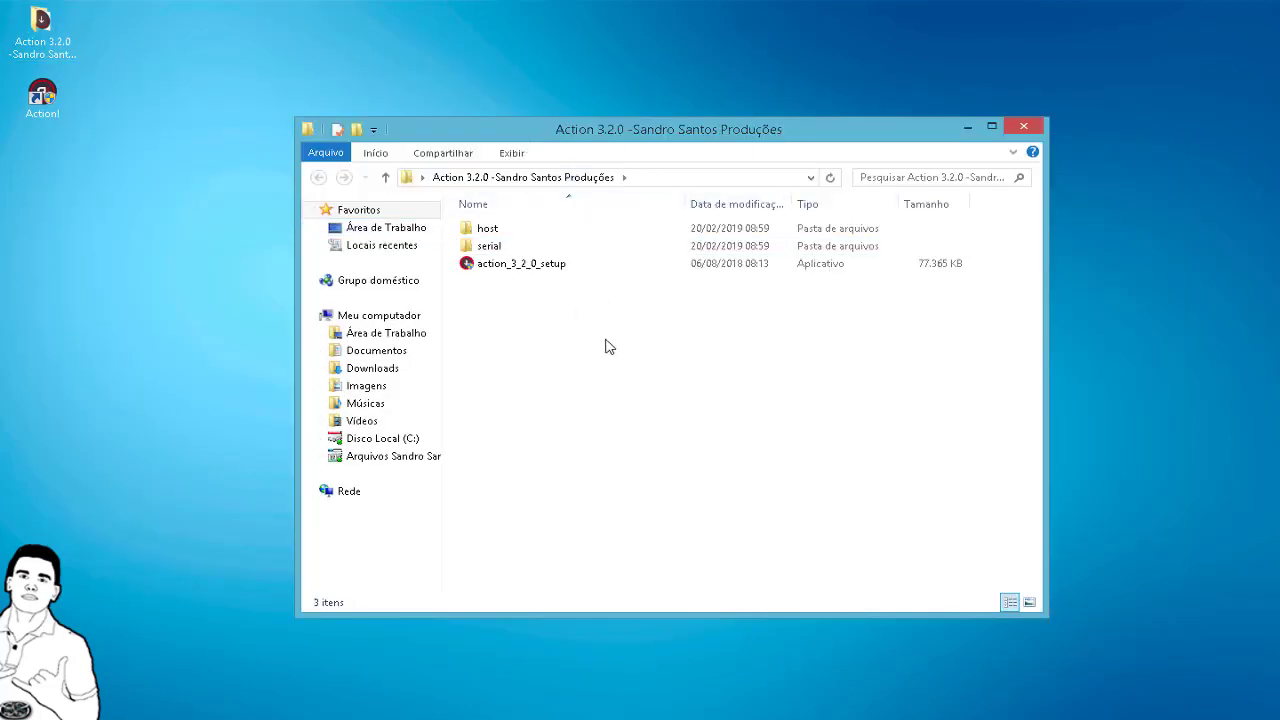
double_click(490, 230)
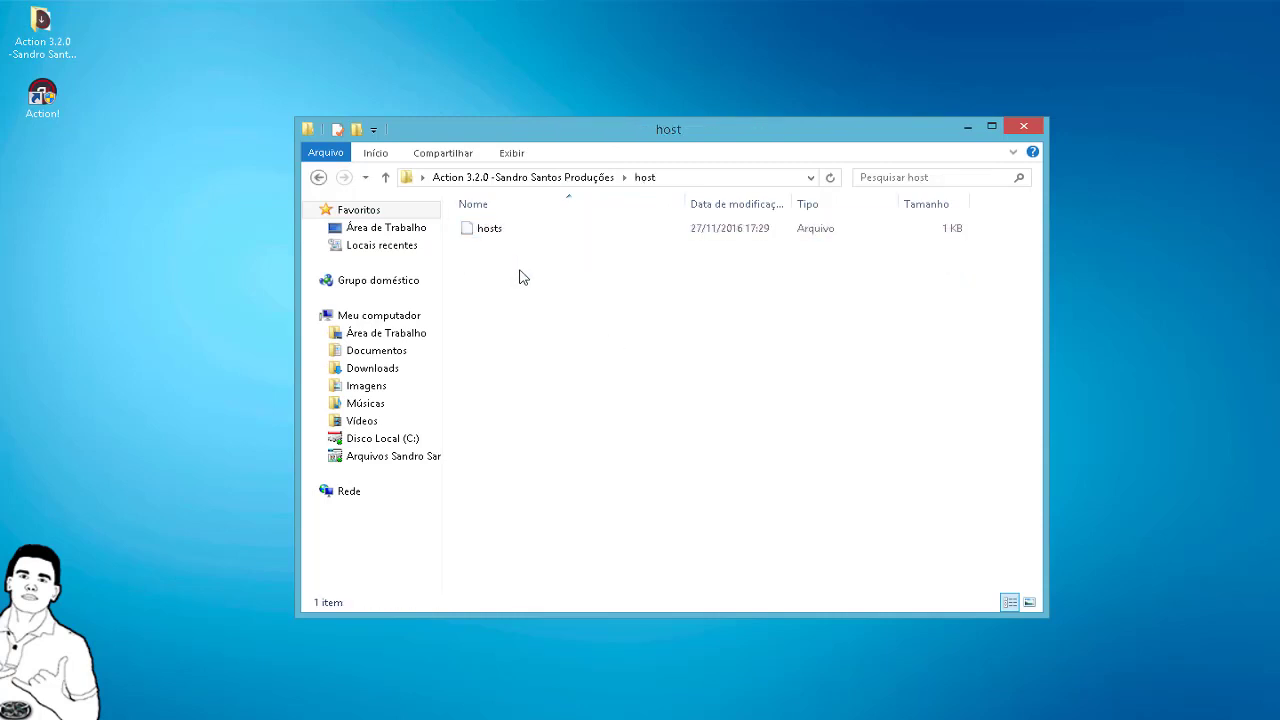
click(498, 232)
right_click(498, 232)
click(588, 461)
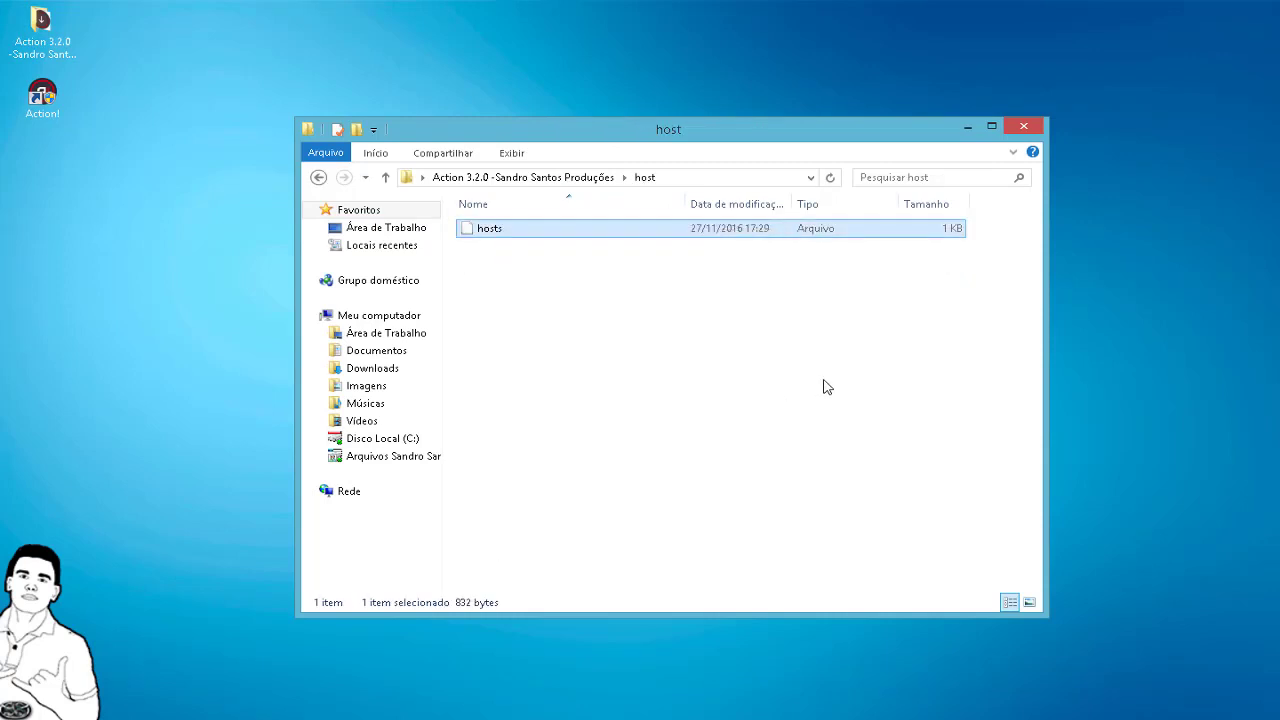
click(826, 386)
click(1024, 121)
Step: Close the remaining Área de Trabalho, Compressed and serial folder windows
mouse_move(160, 700)
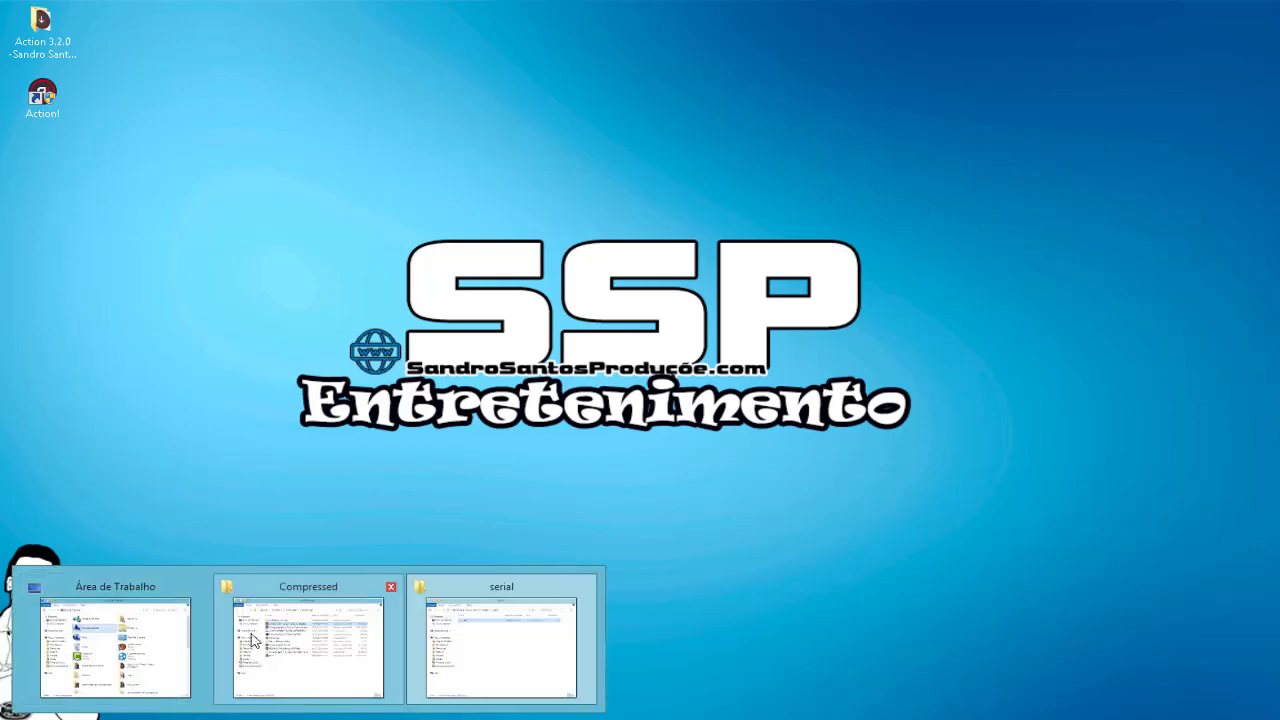
click(198, 586)
click(198, 586)
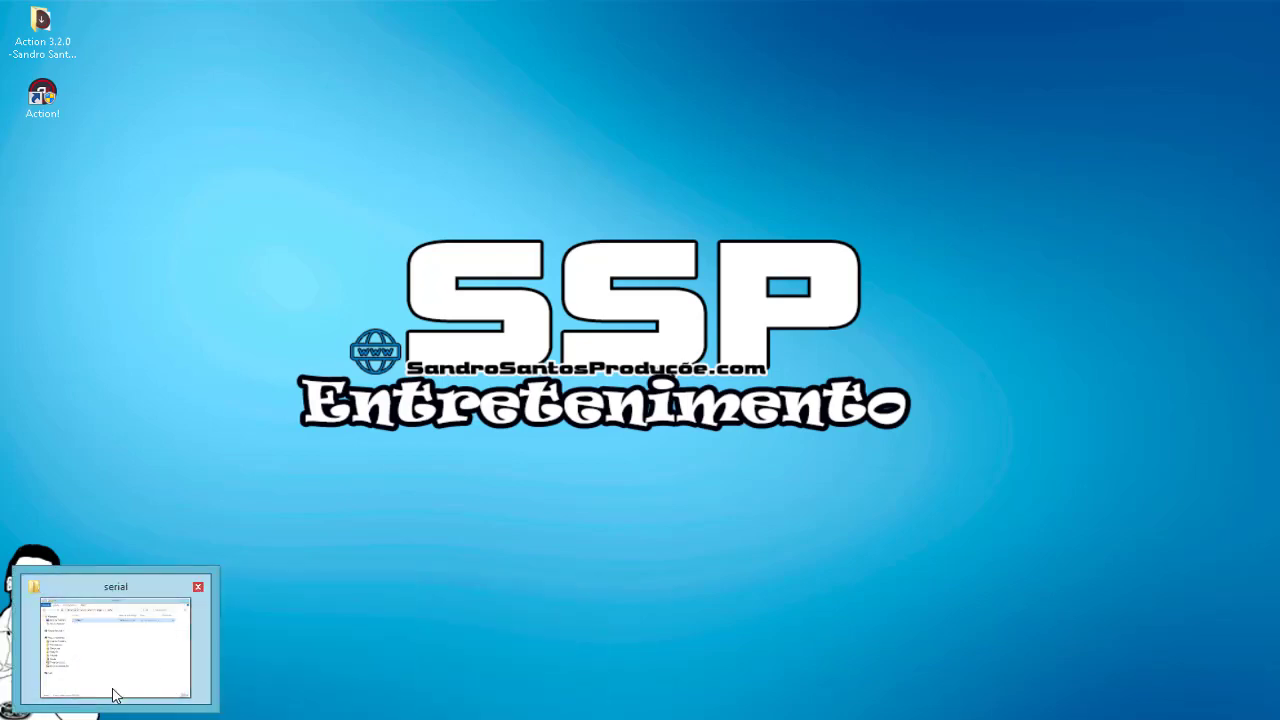
click(198, 587)
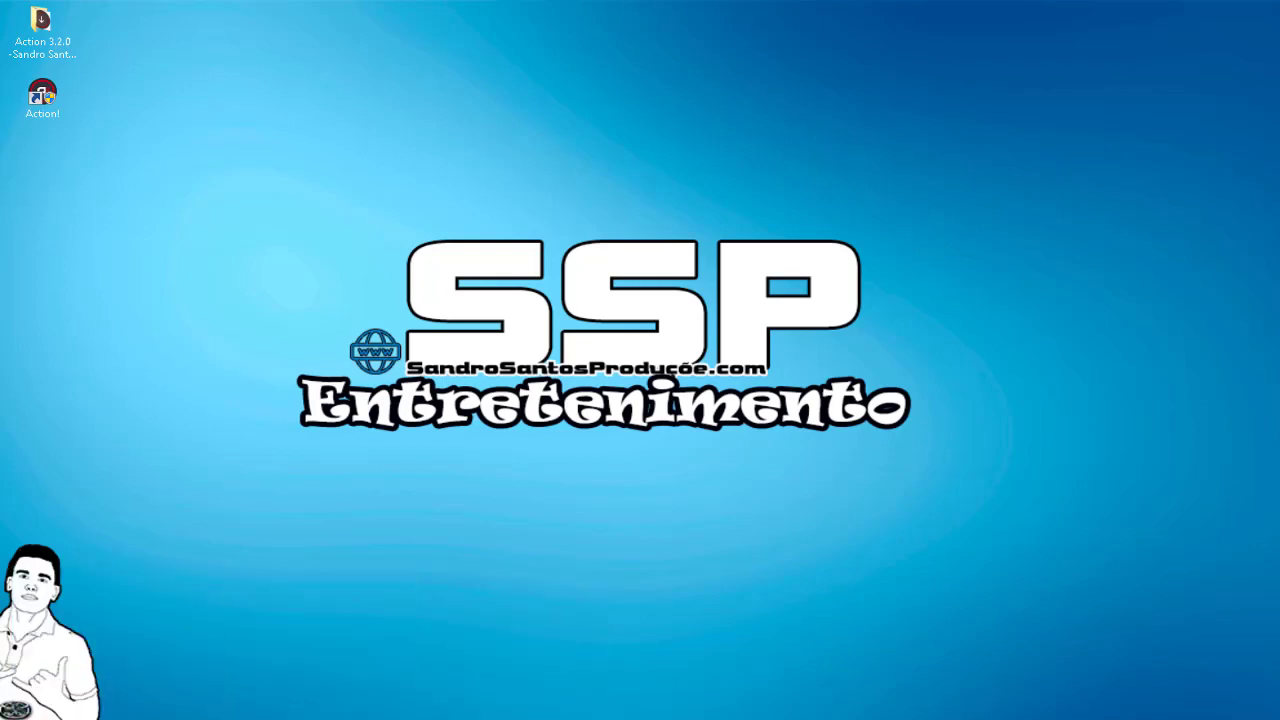
Step: Open the folder C:\Windows\System32\drivers\etc in a new File Explorer window
key(super+e)
click(370, 418)
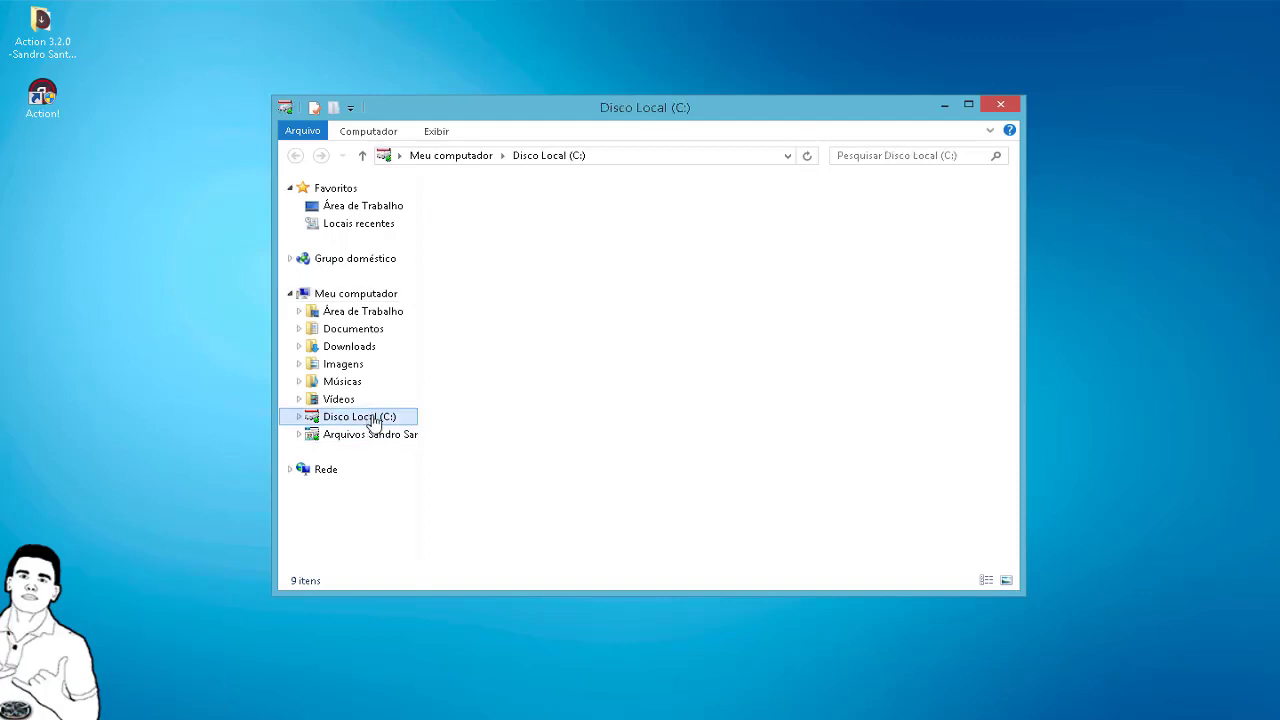
double_click(470, 330)
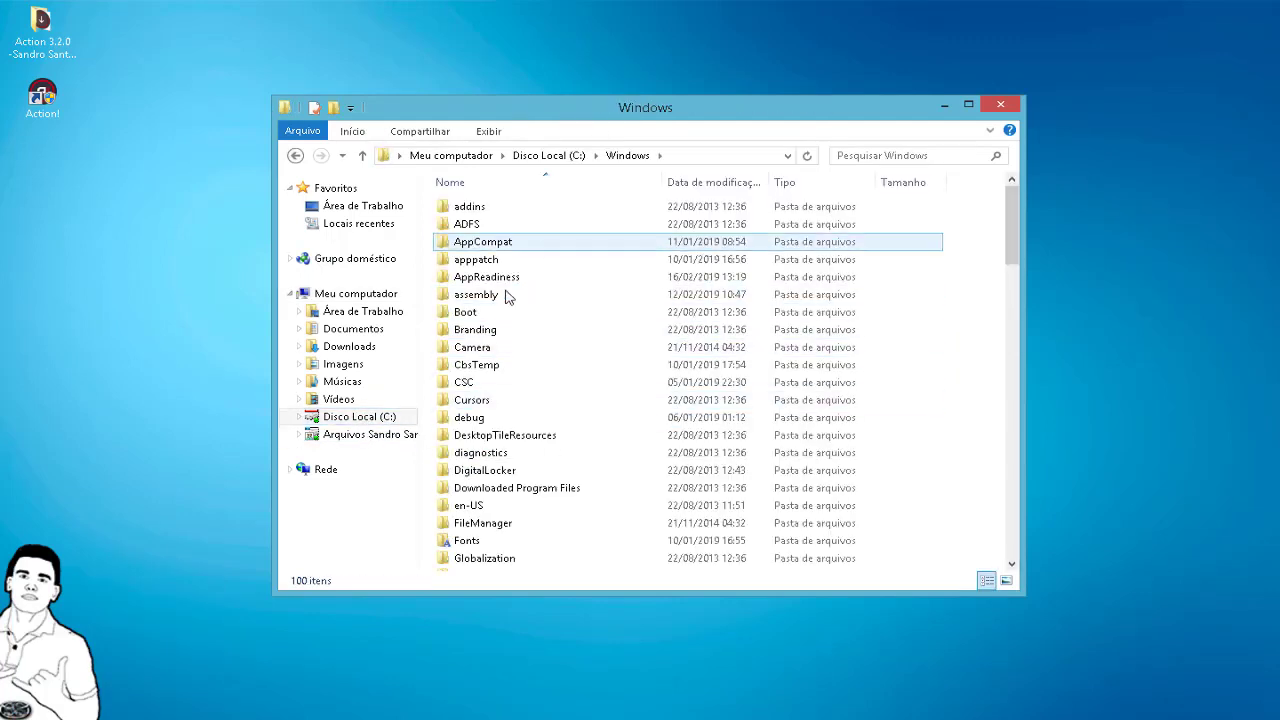
click(533, 337)
scroll(533, 337, down, 12)
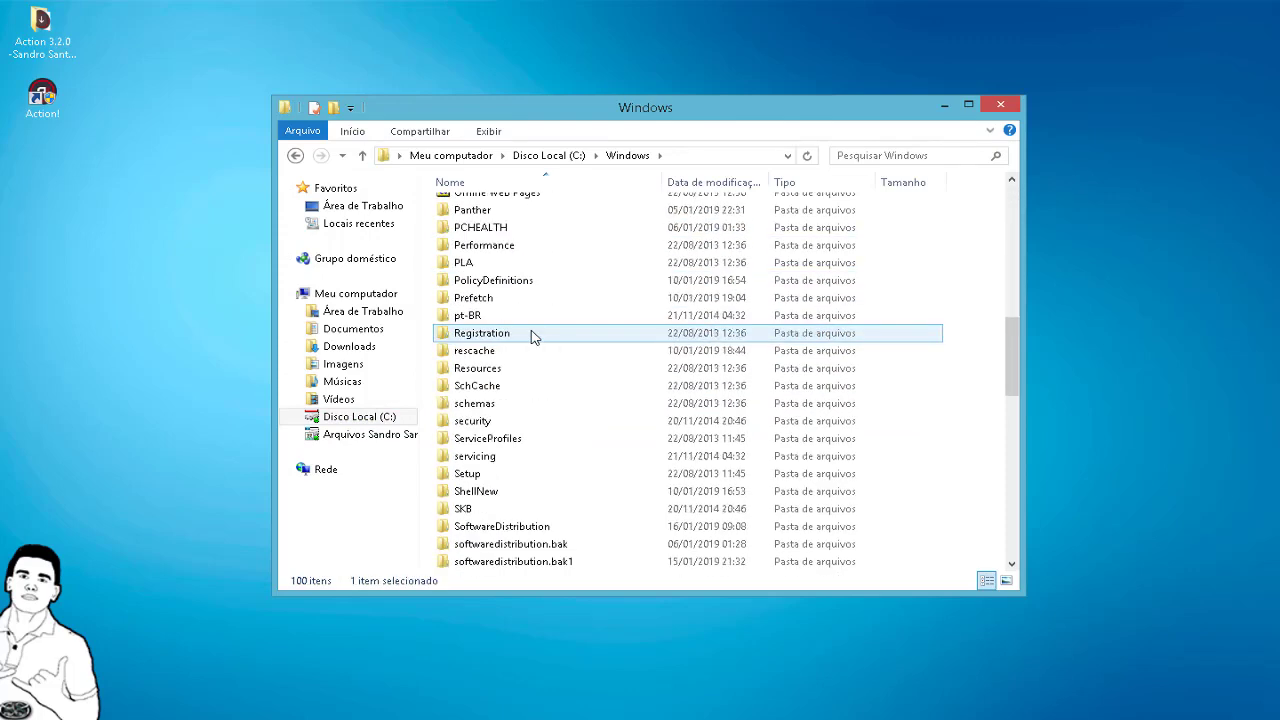
scroll(533, 337, down, 2)
double_click(506, 508)
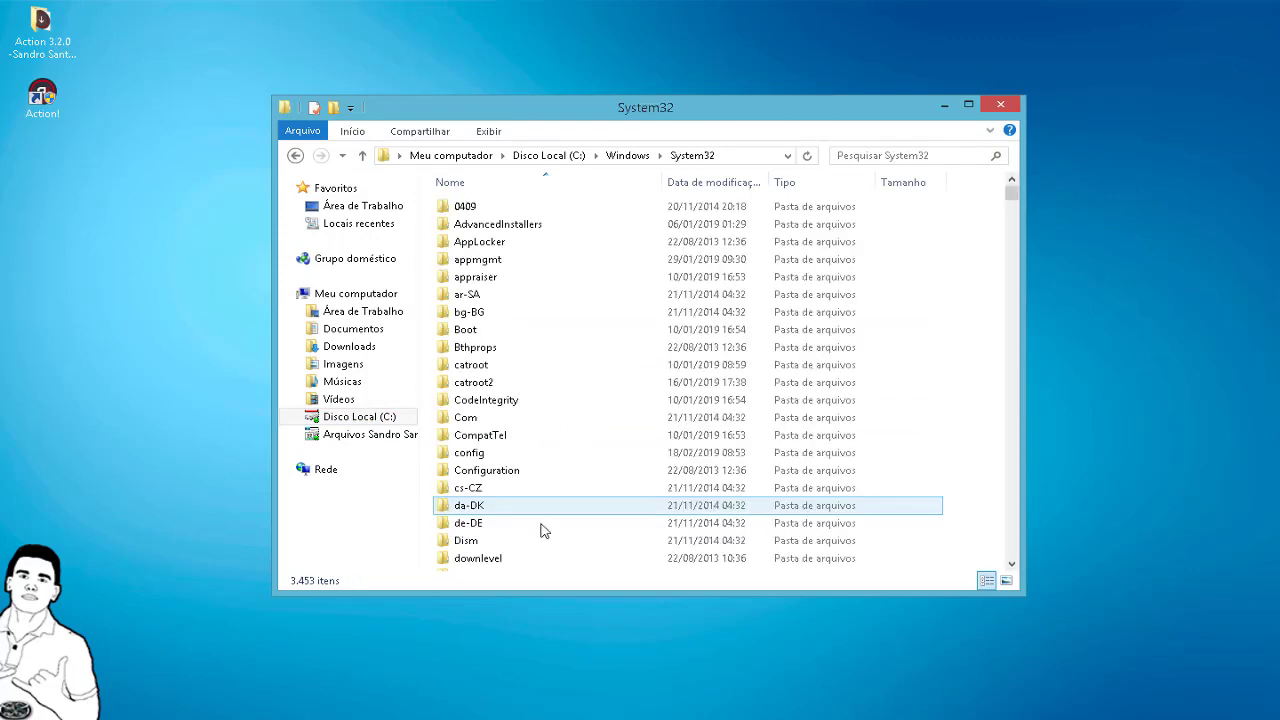
scroll(558, 368, down, 4)
click(528, 424)
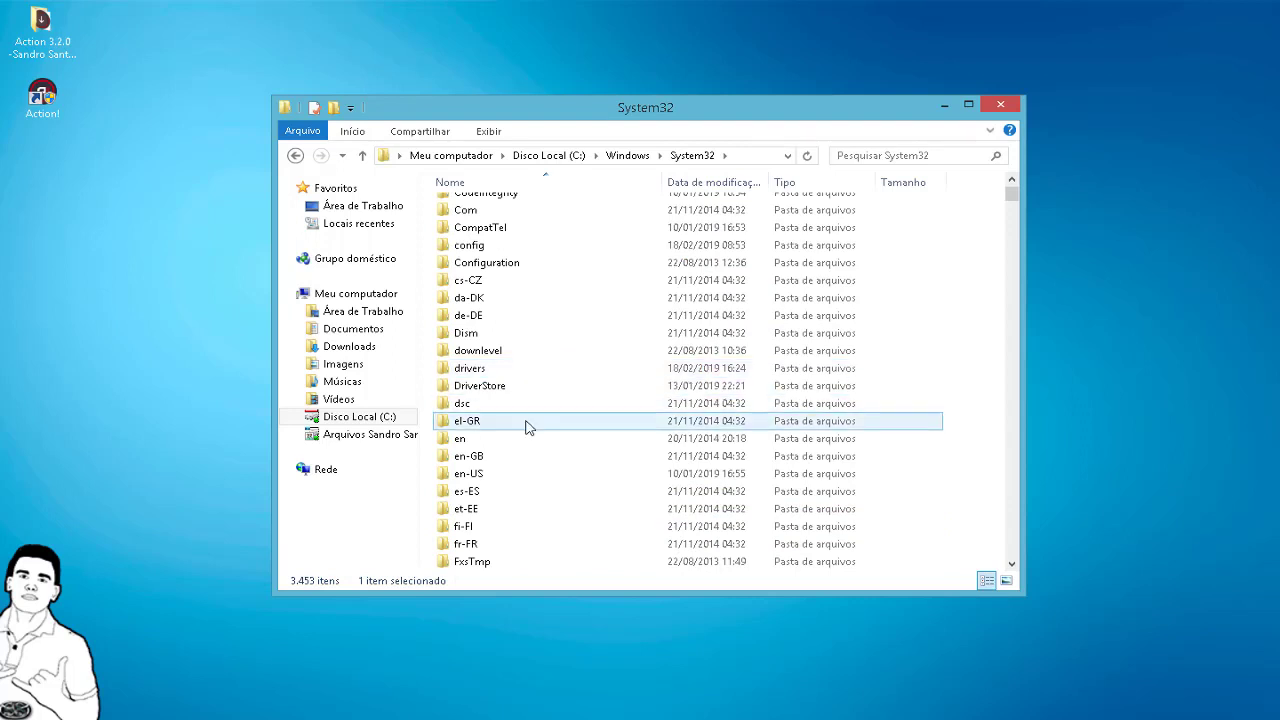
double_click(491, 368)
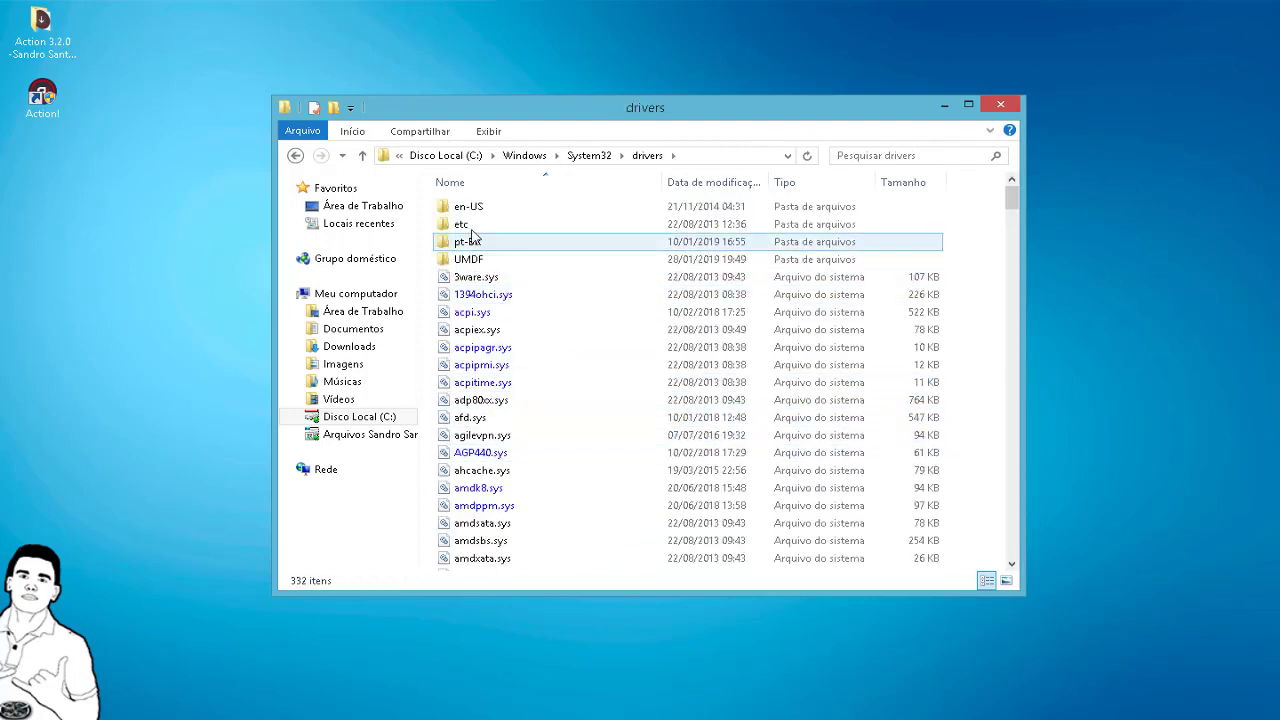
double_click(466, 225)
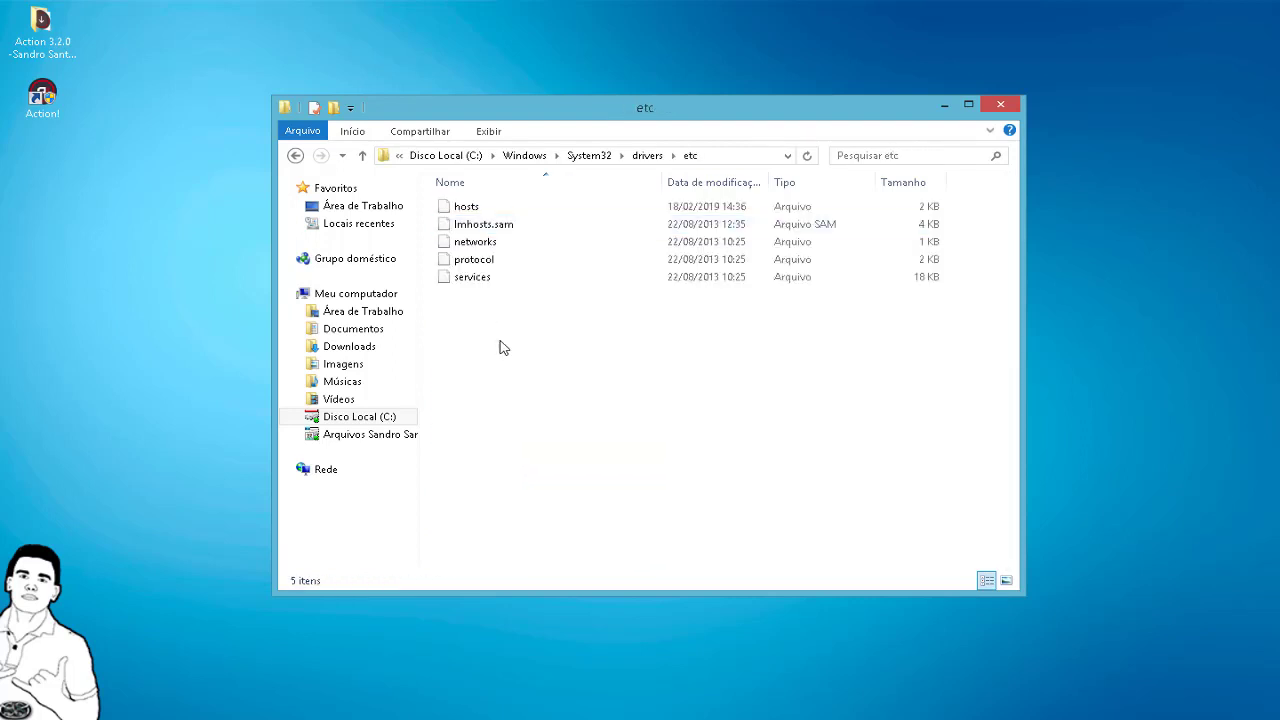
Step: Paste the copied hosts file into etc, replacing the existing file with administrator permission, and close the window
right_click(549, 383)
click(609, 494)
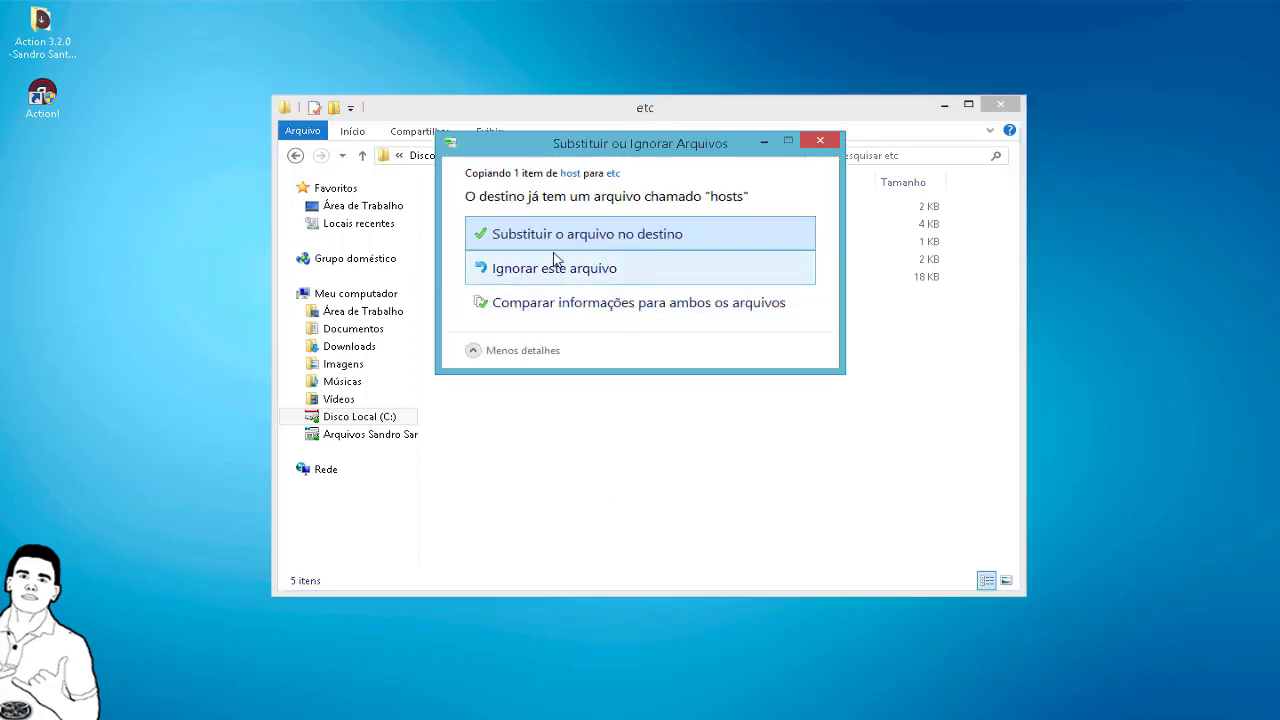
click(680, 302)
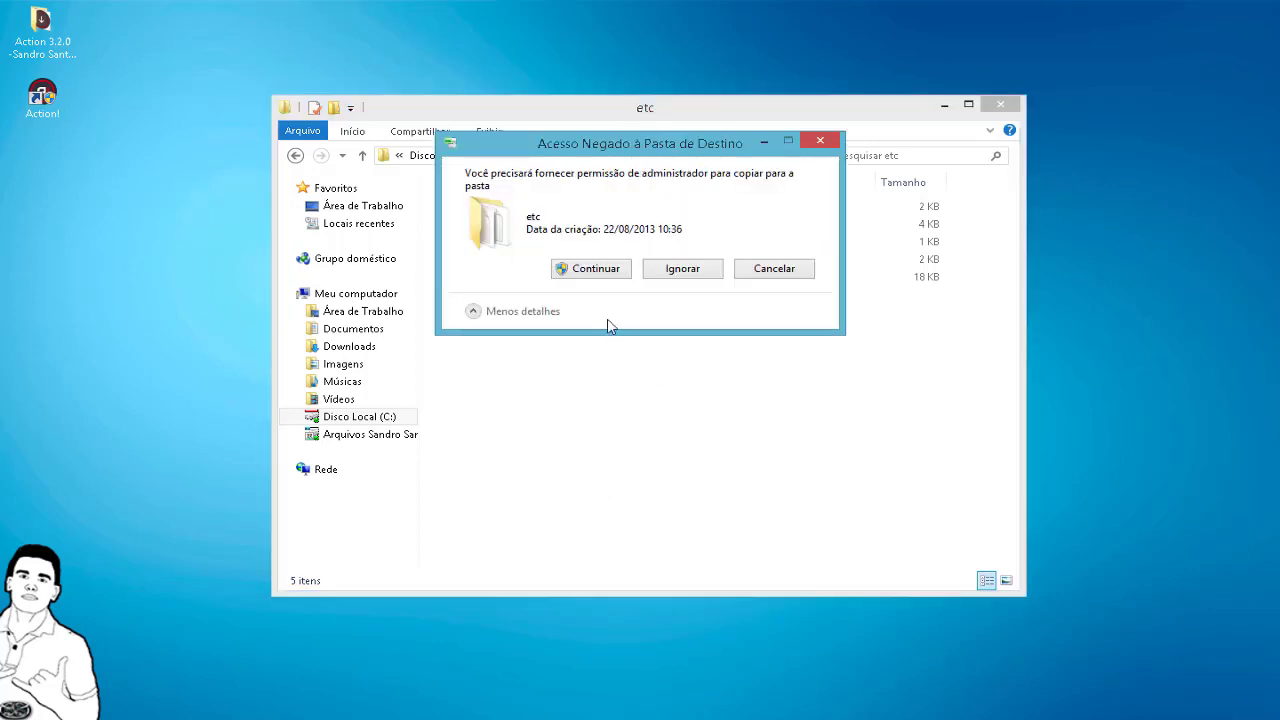
click(575, 270)
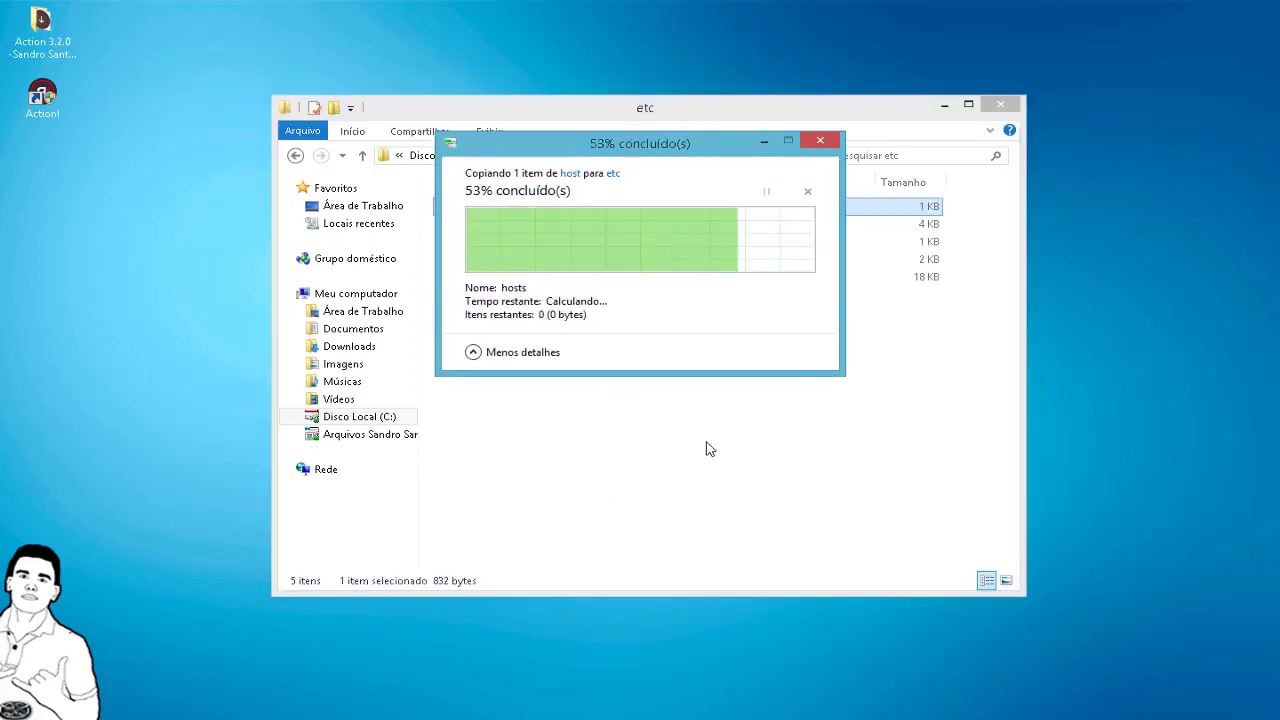
click(1000, 104)
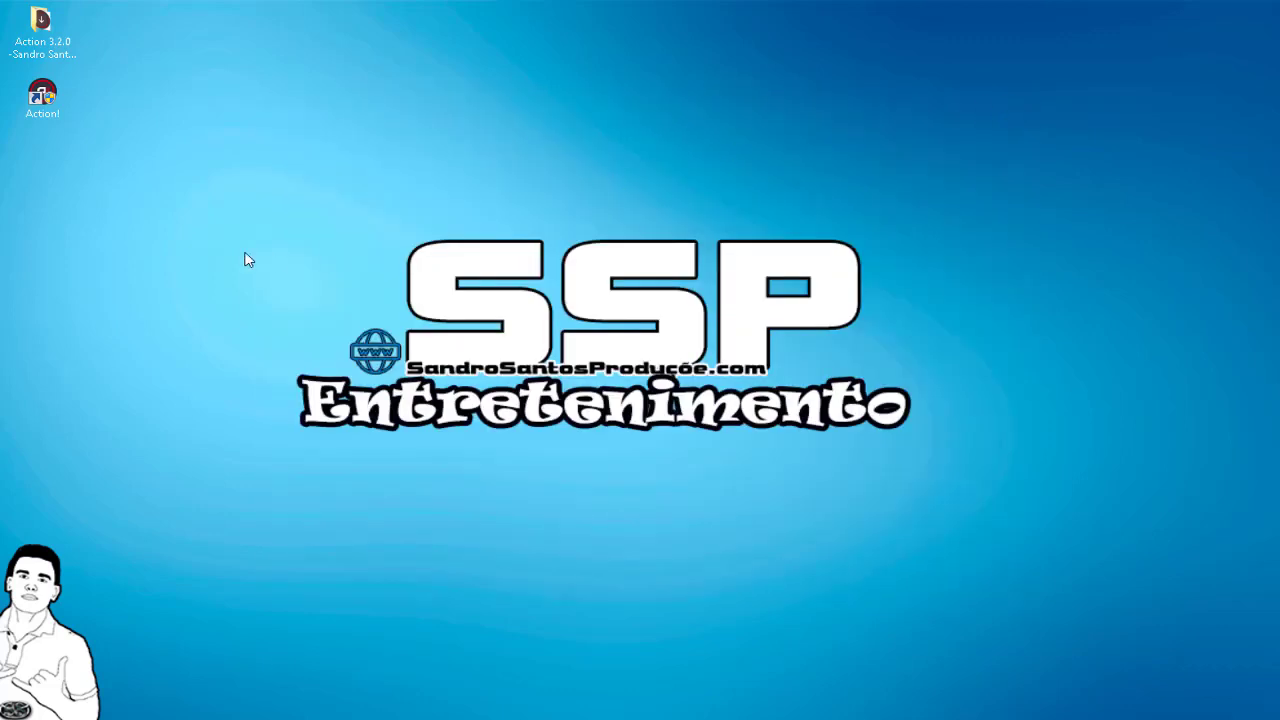
Step: Start Action! again and go through the Jogos, Tela, Área and Dispositivo capture modes, closing the area selection frame
click(42, 98)
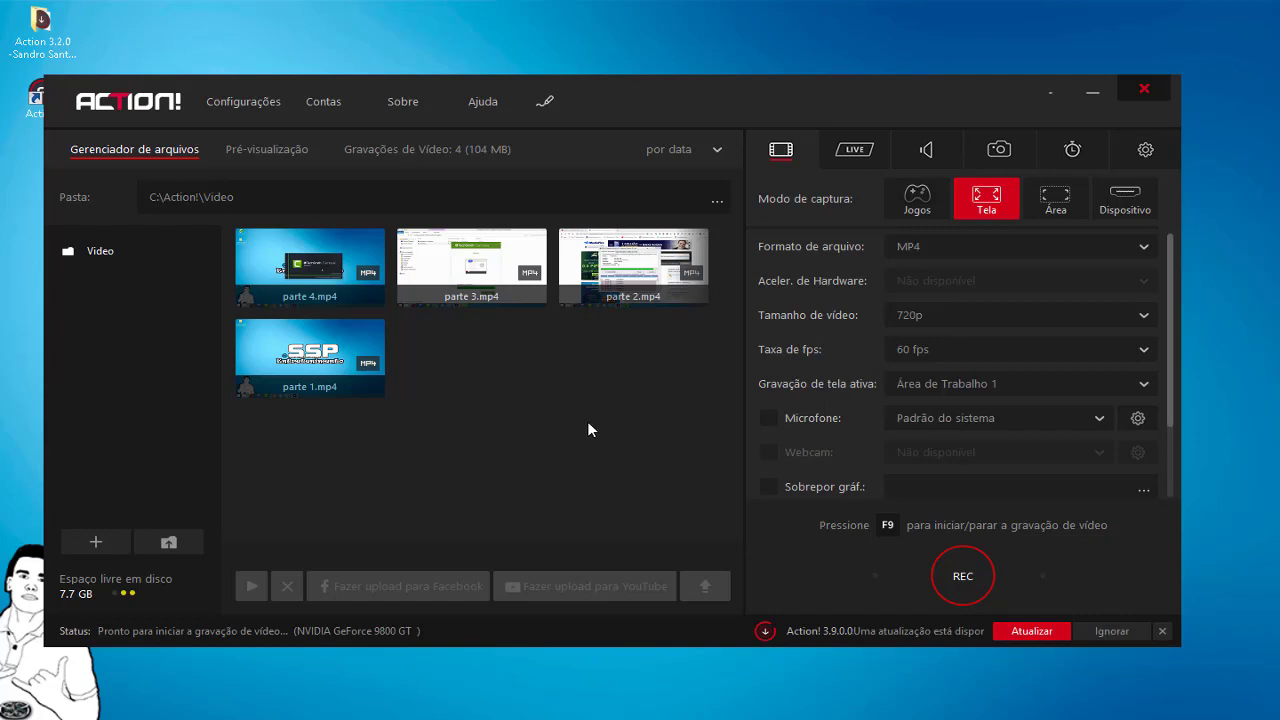
click(920, 207)
click(986, 200)
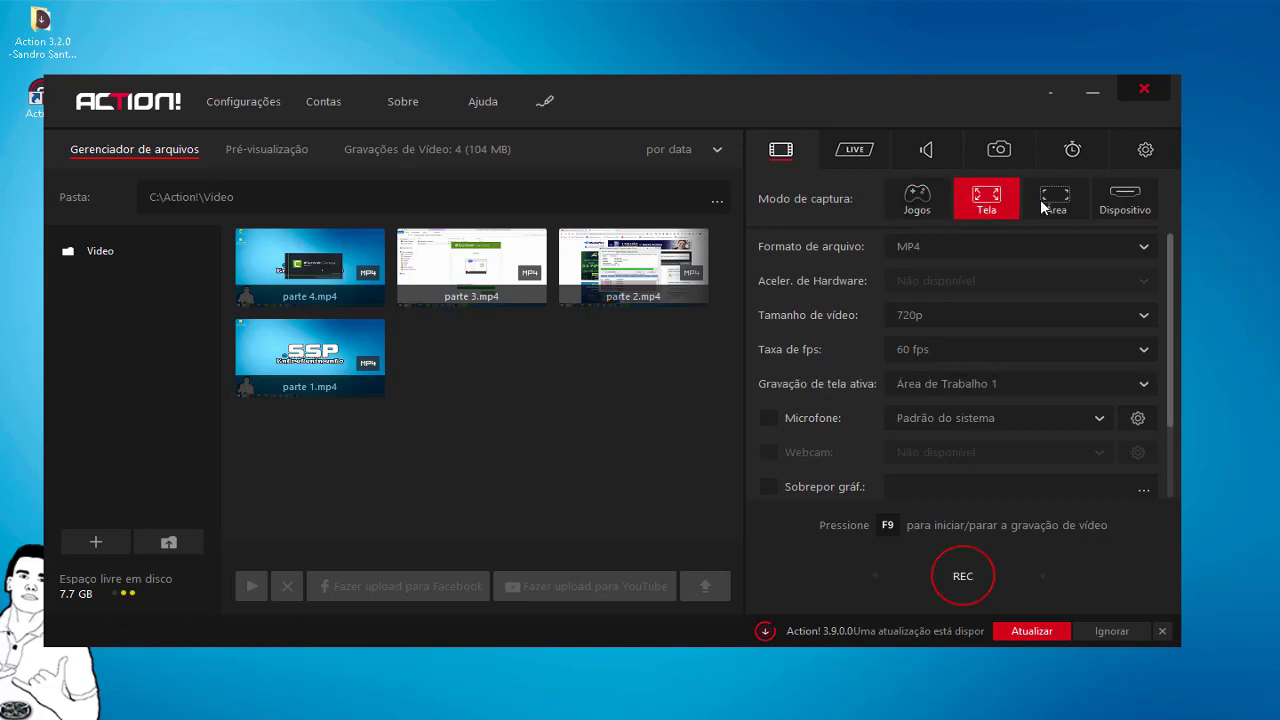
click(1044, 205)
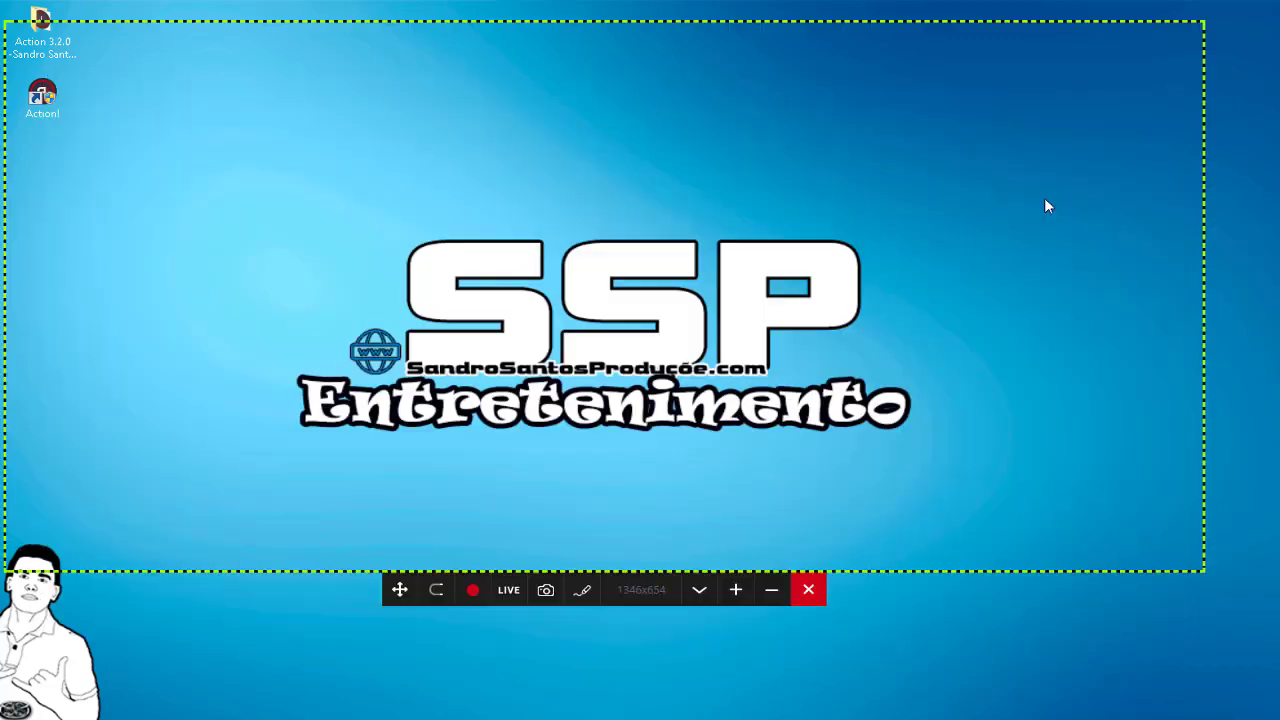
click(809, 591)
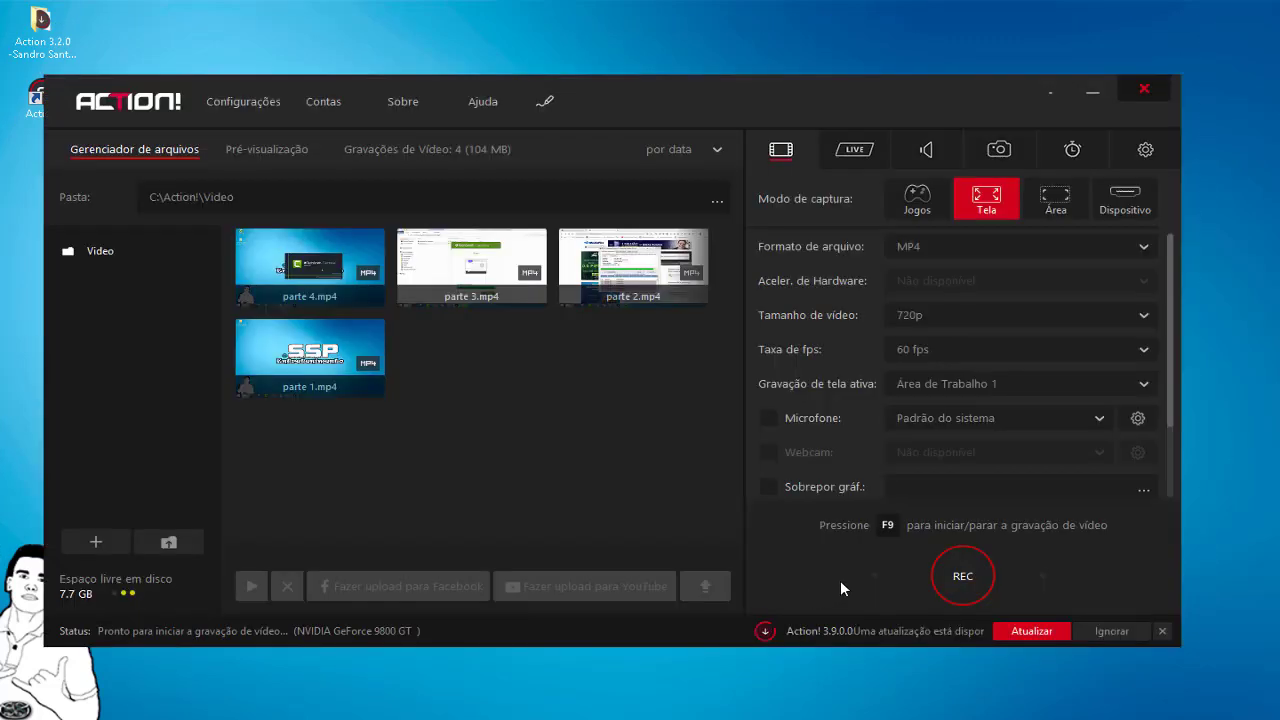
click(1128, 196)
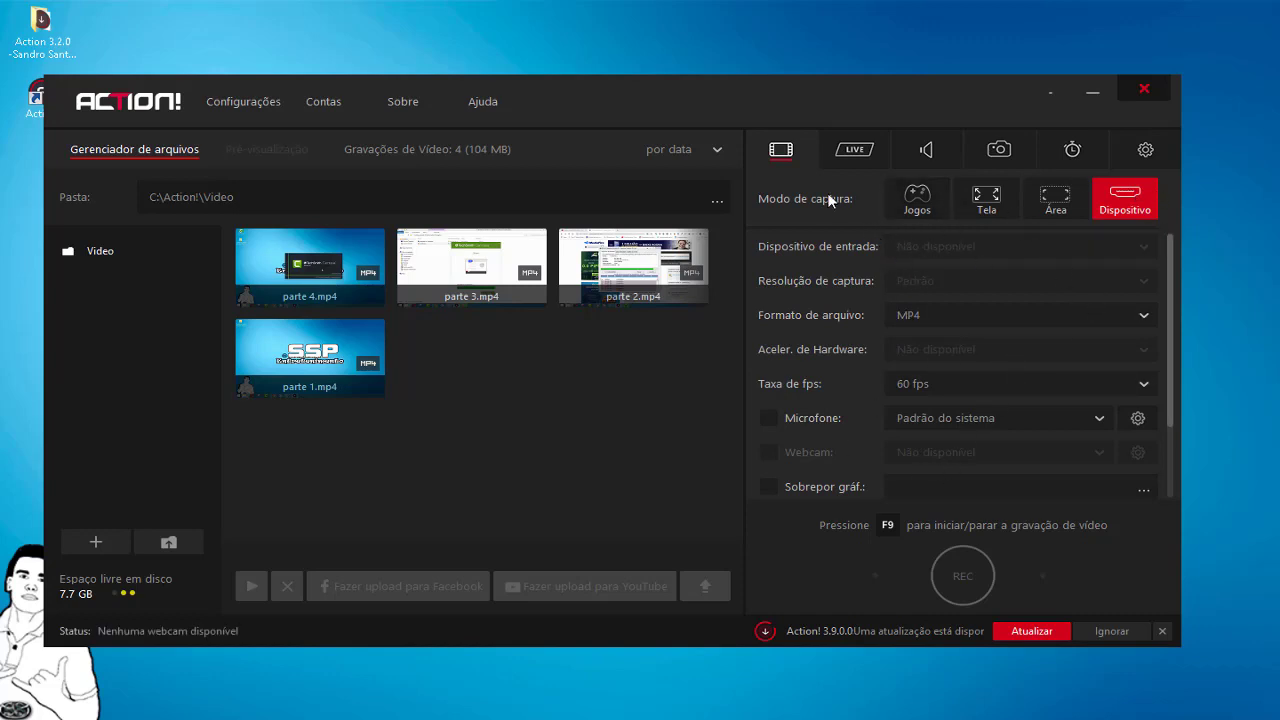
Step: View the live streaming settings, the account manager and the recording folder selection, leaving the folder unchanged
click(852, 151)
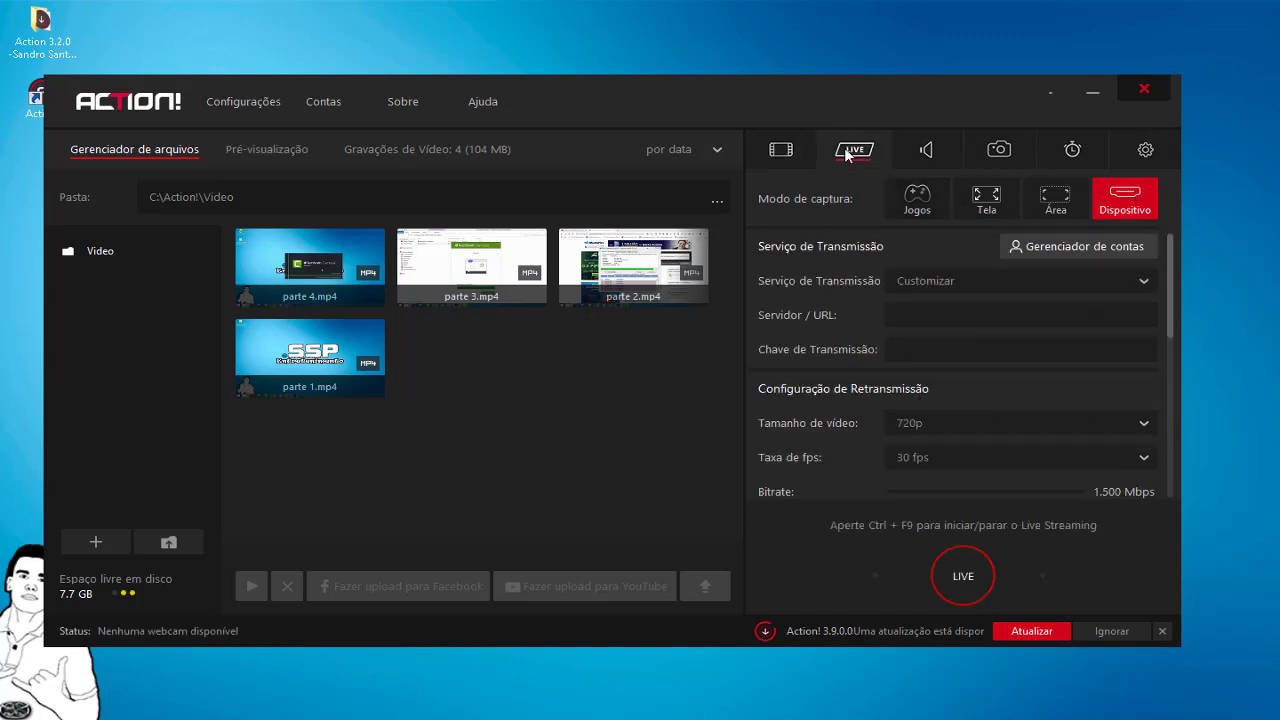
click(1030, 247)
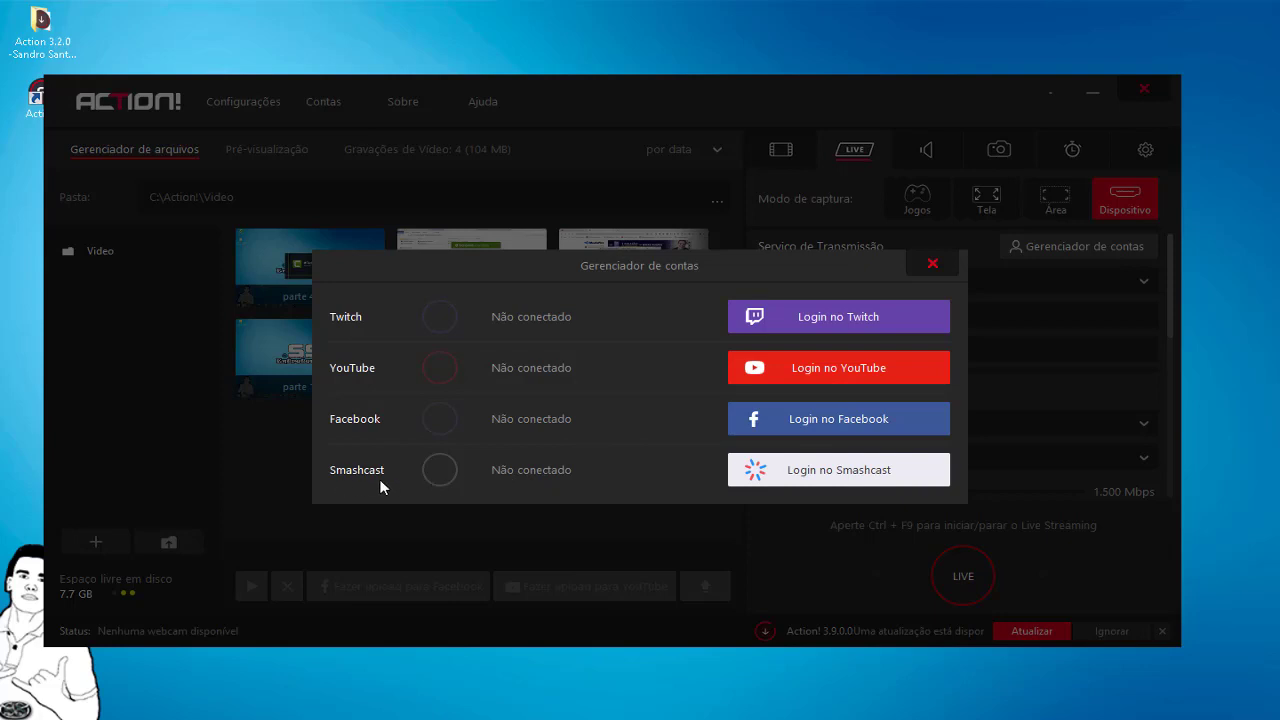
click(934, 262)
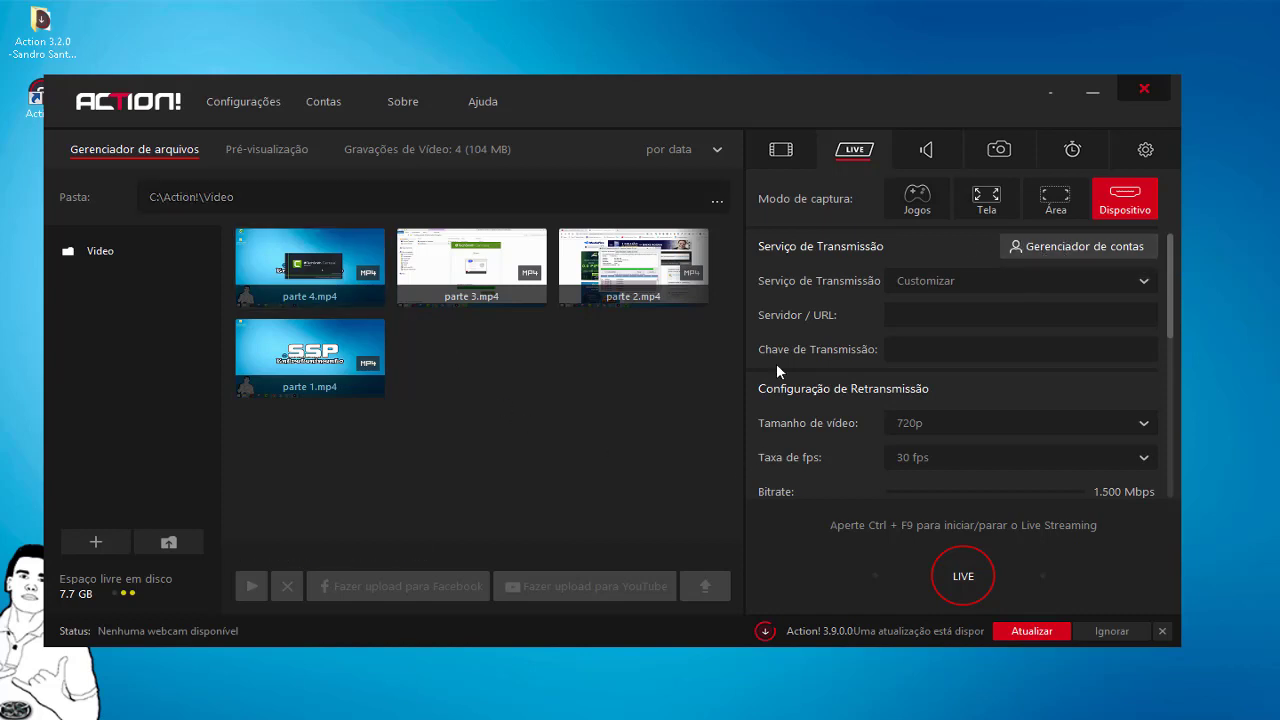
click(709, 199)
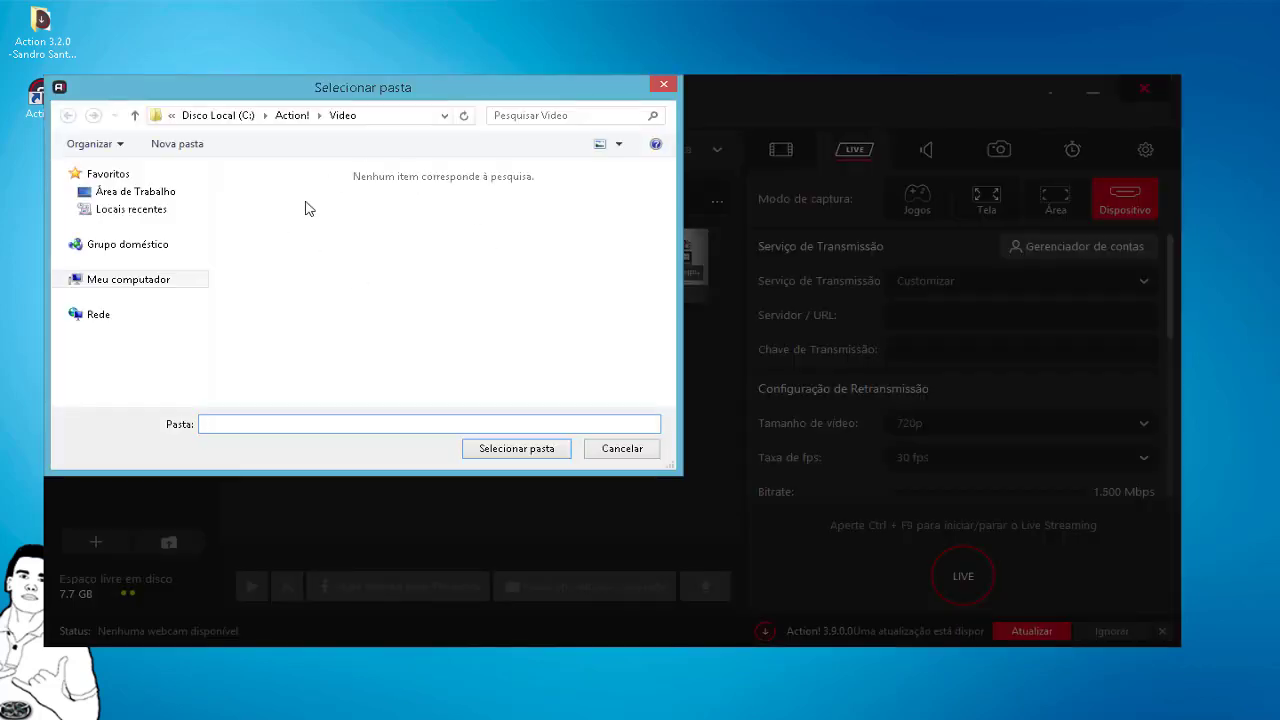
click(638, 450)
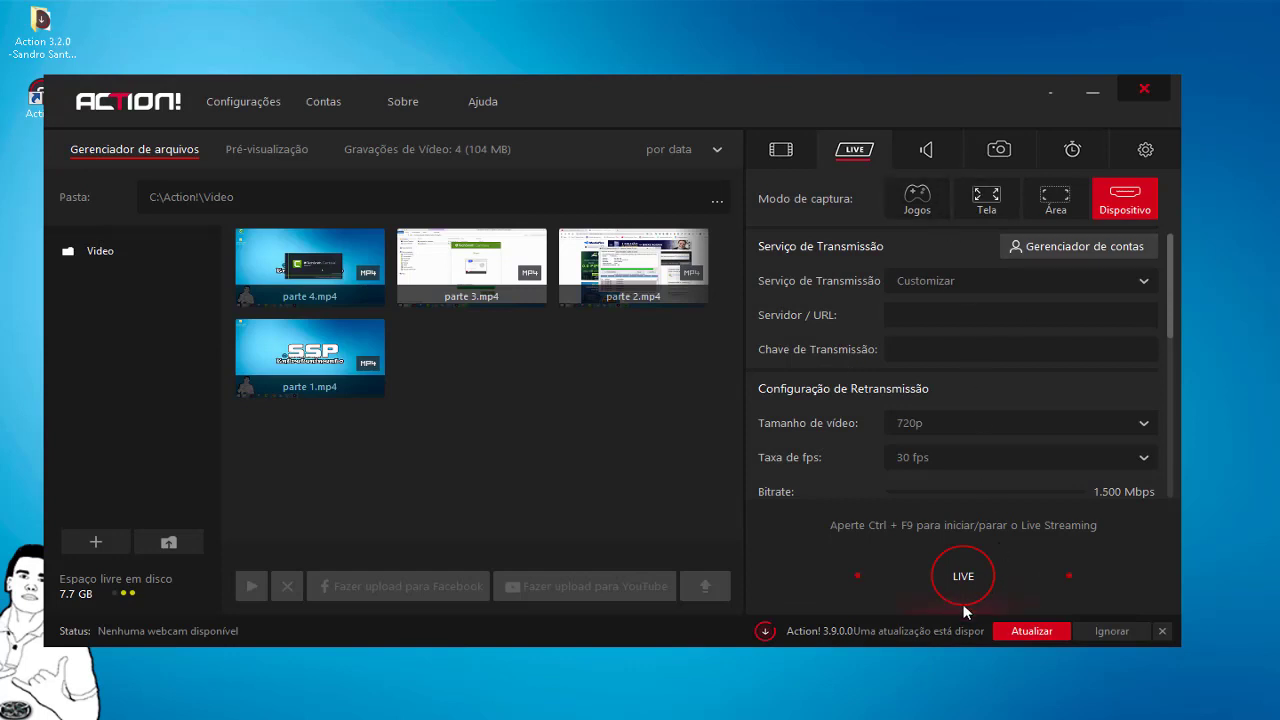
Step: Return to the video recording settings and set the capture mode to Tela
click(791, 157)
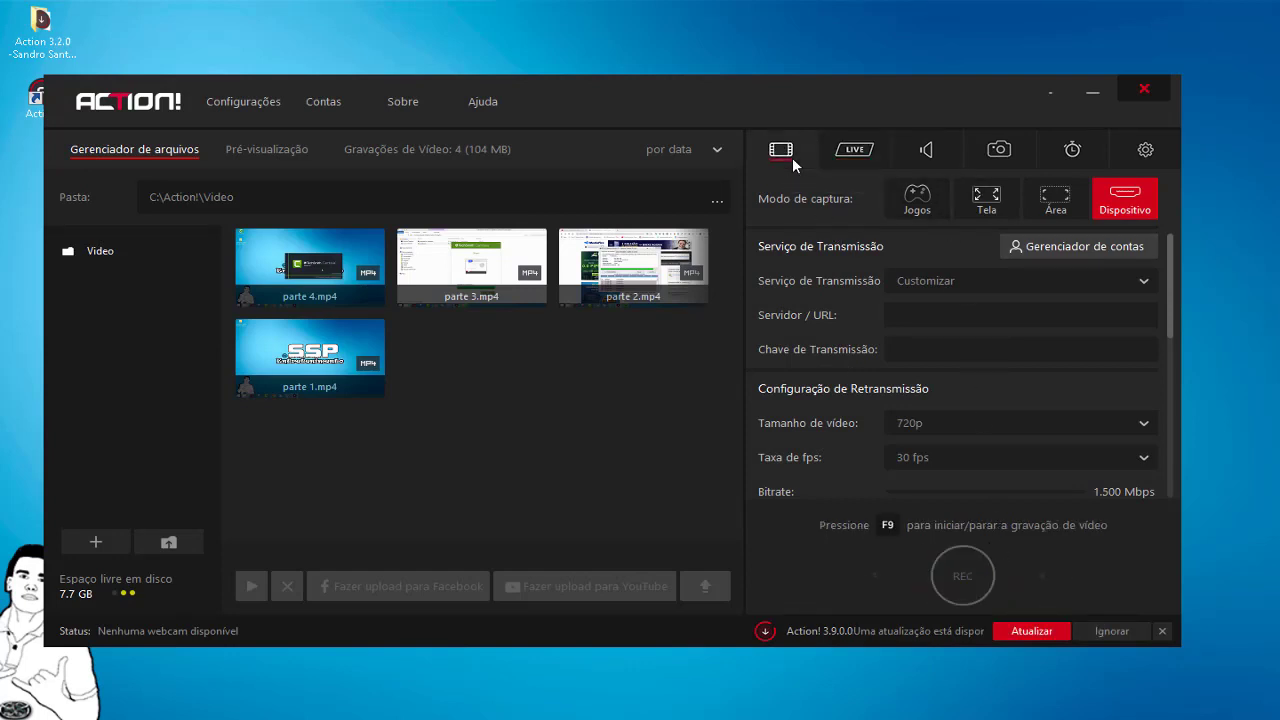
click(916, 205)
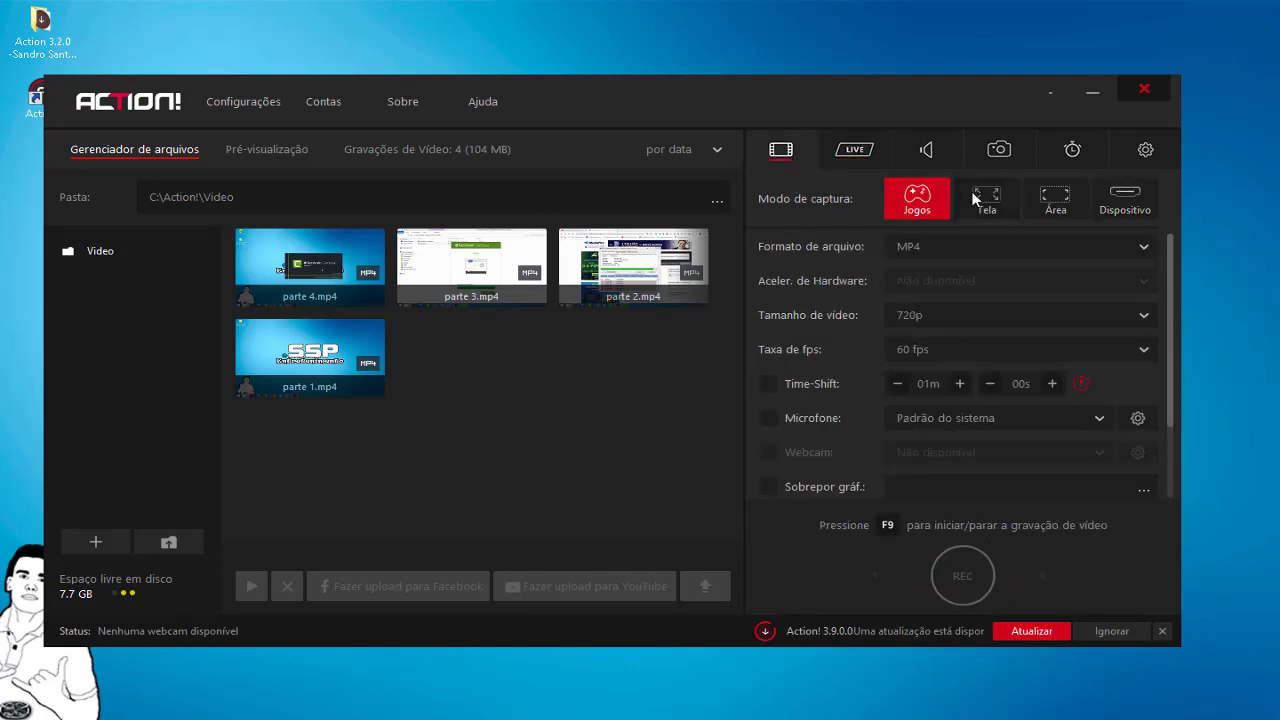
click(971, 195)
click(808, 589)
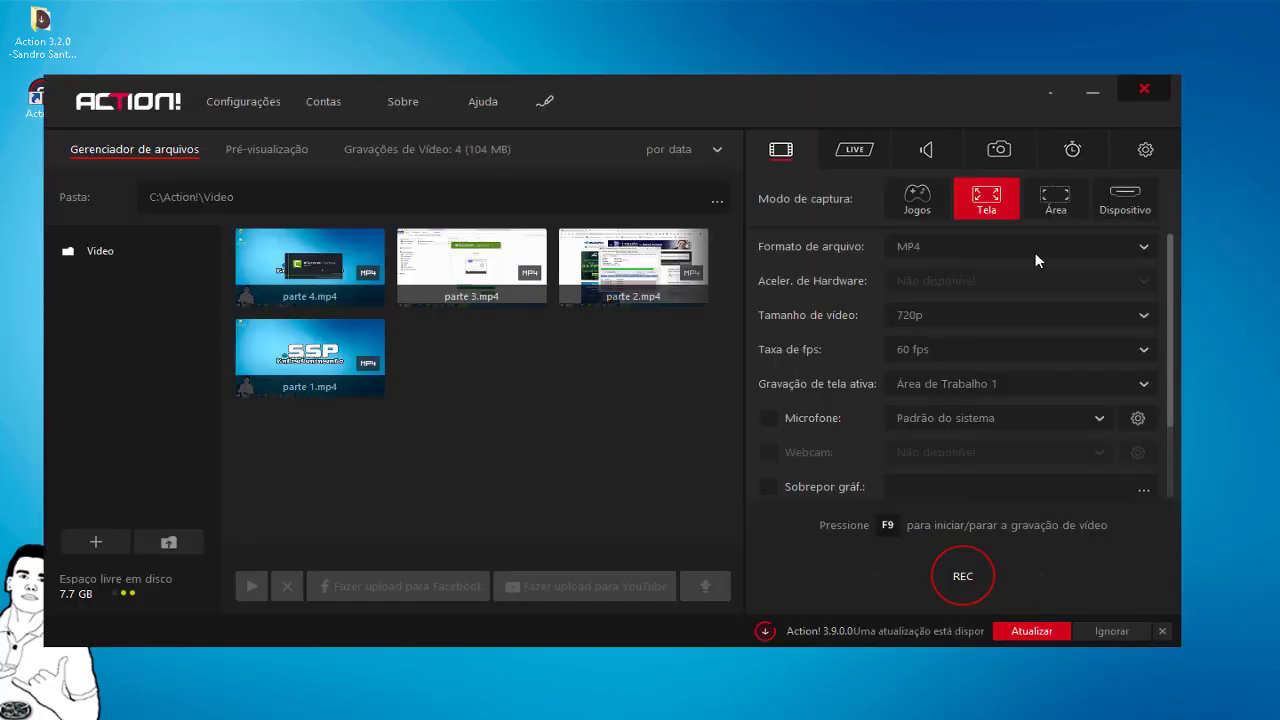
Step: Look through the Geral, Vídeo, Áudio, HUD, Atalhos and Exportar settings of Action!
click(1145, 149)
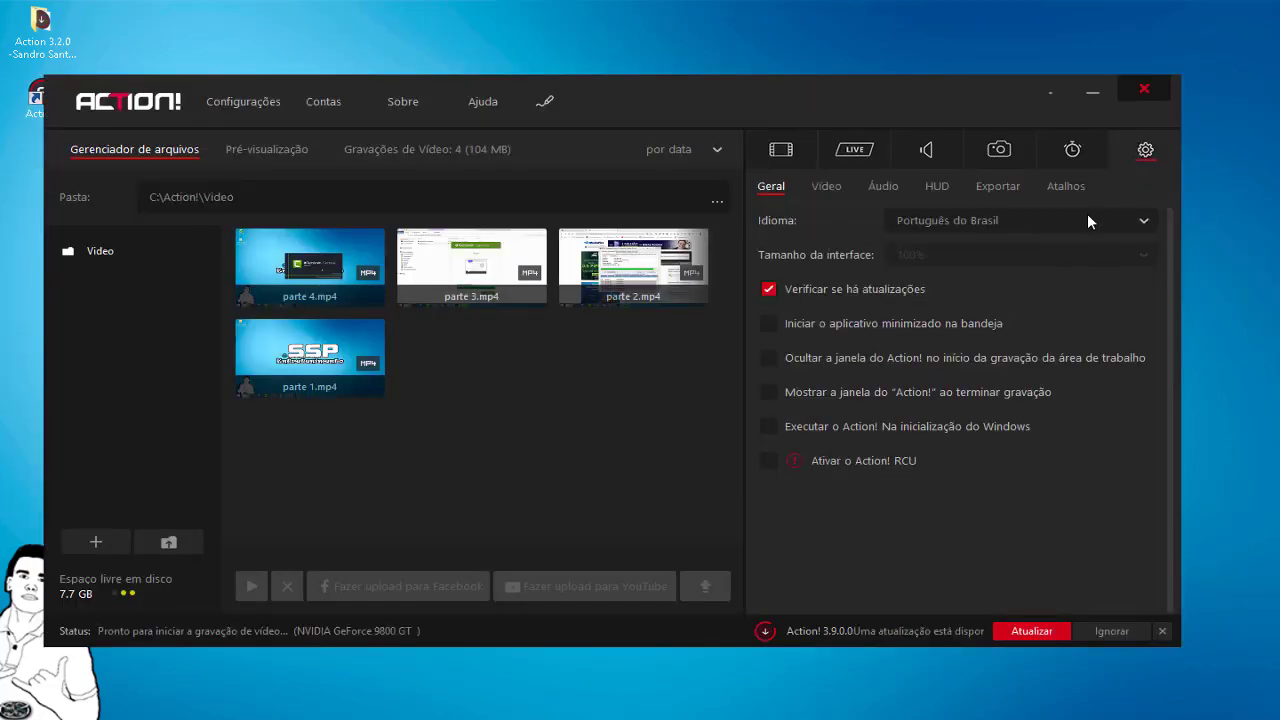
click(839, 187)
click(889, 186)
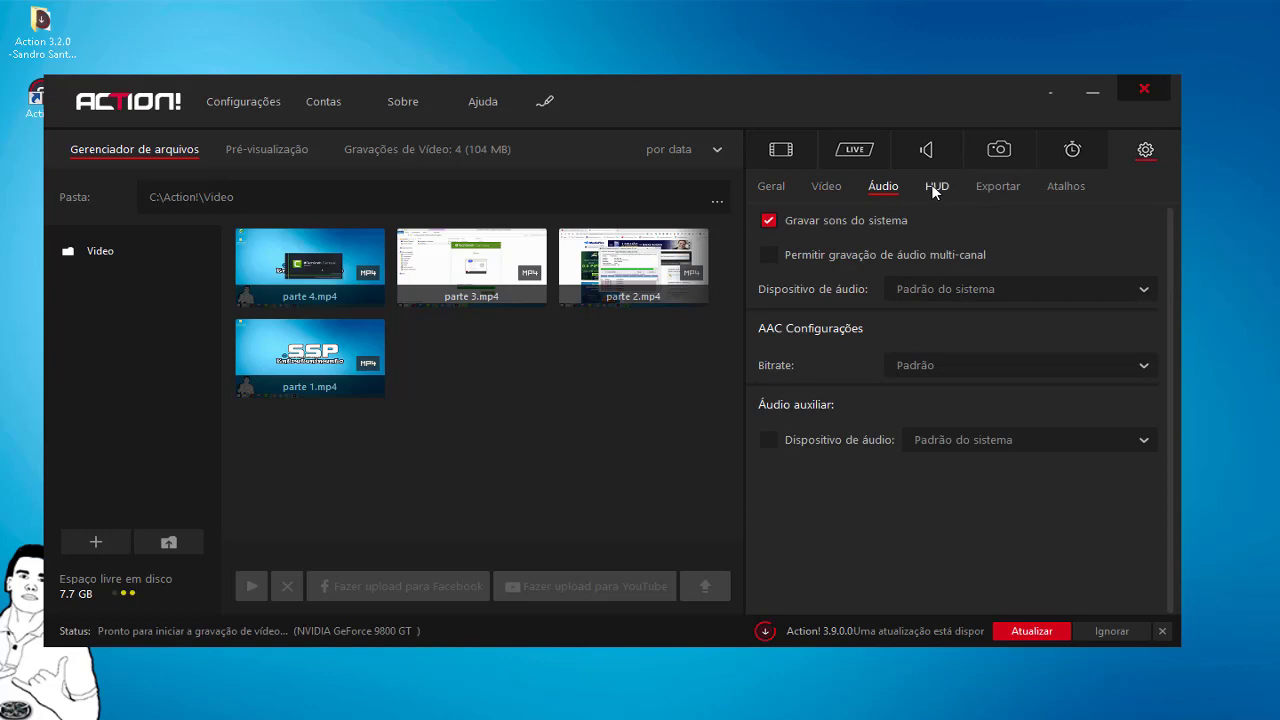
click(933, 185)
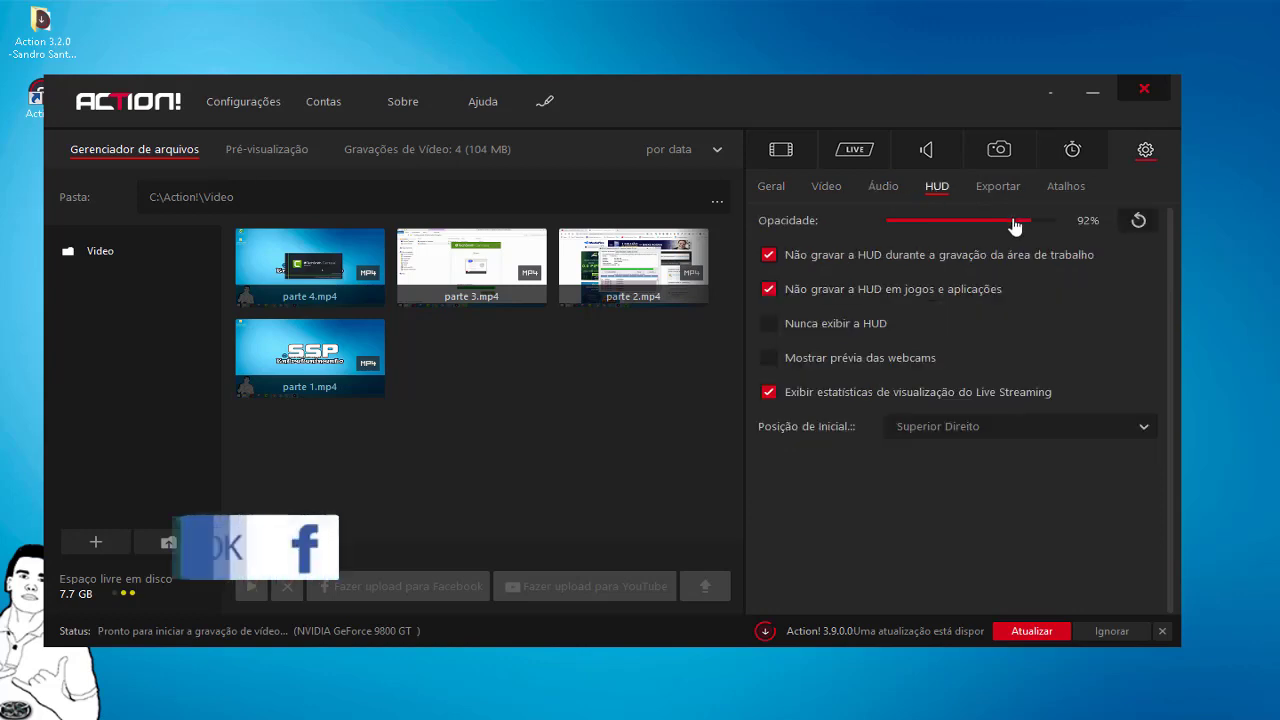
click(1060, 188)
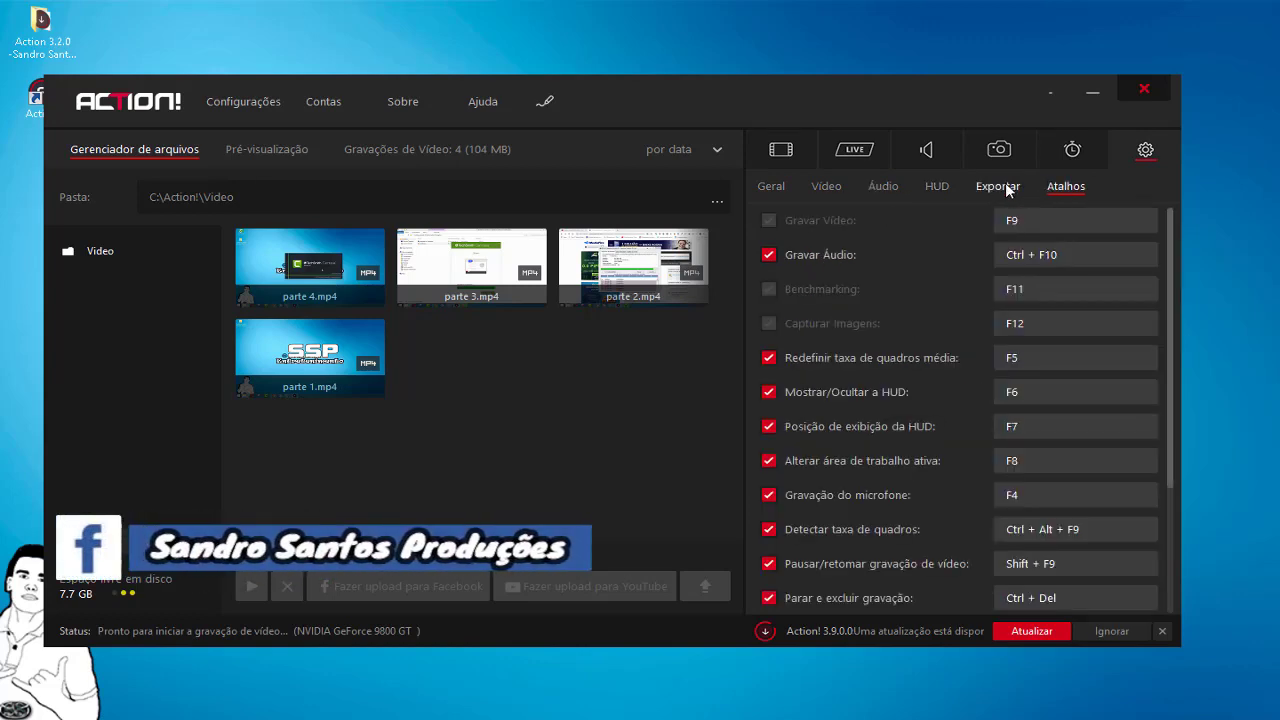
click(1000, 187)
click(783, 188)
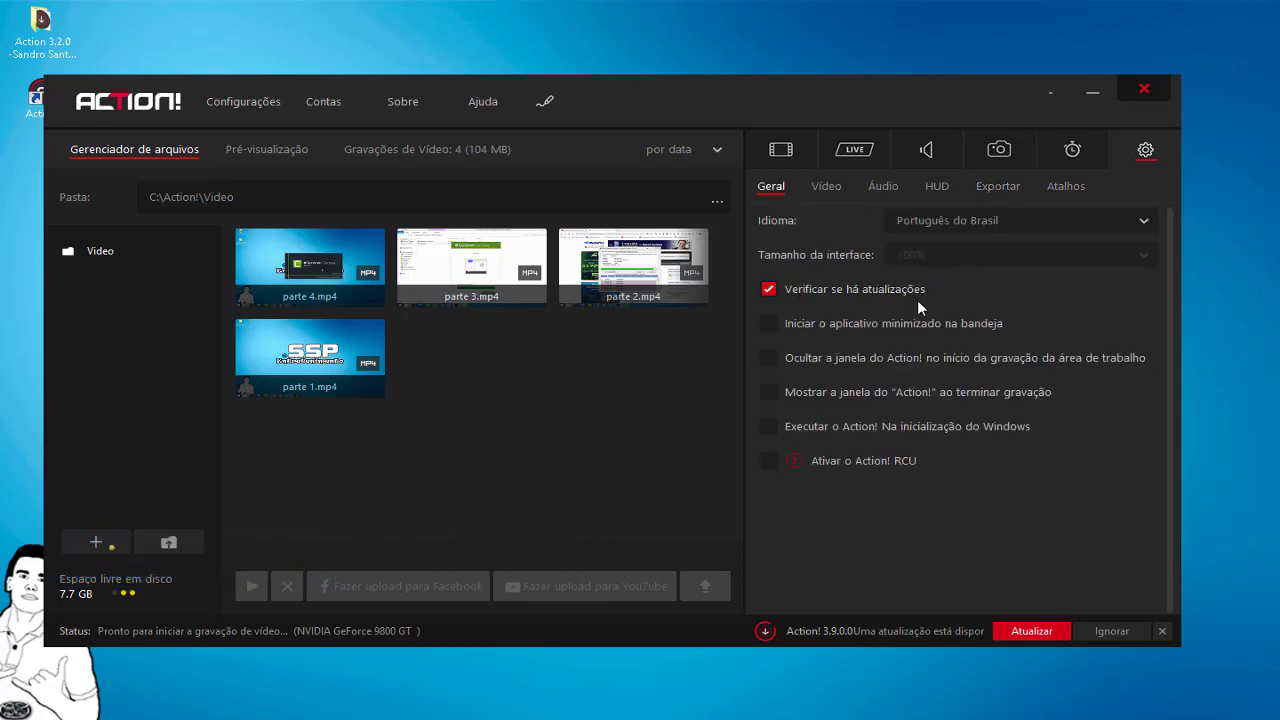
Step: Review the frame rate and video size options for screen recording without changing them, and minimize Action!
click(778, 150)
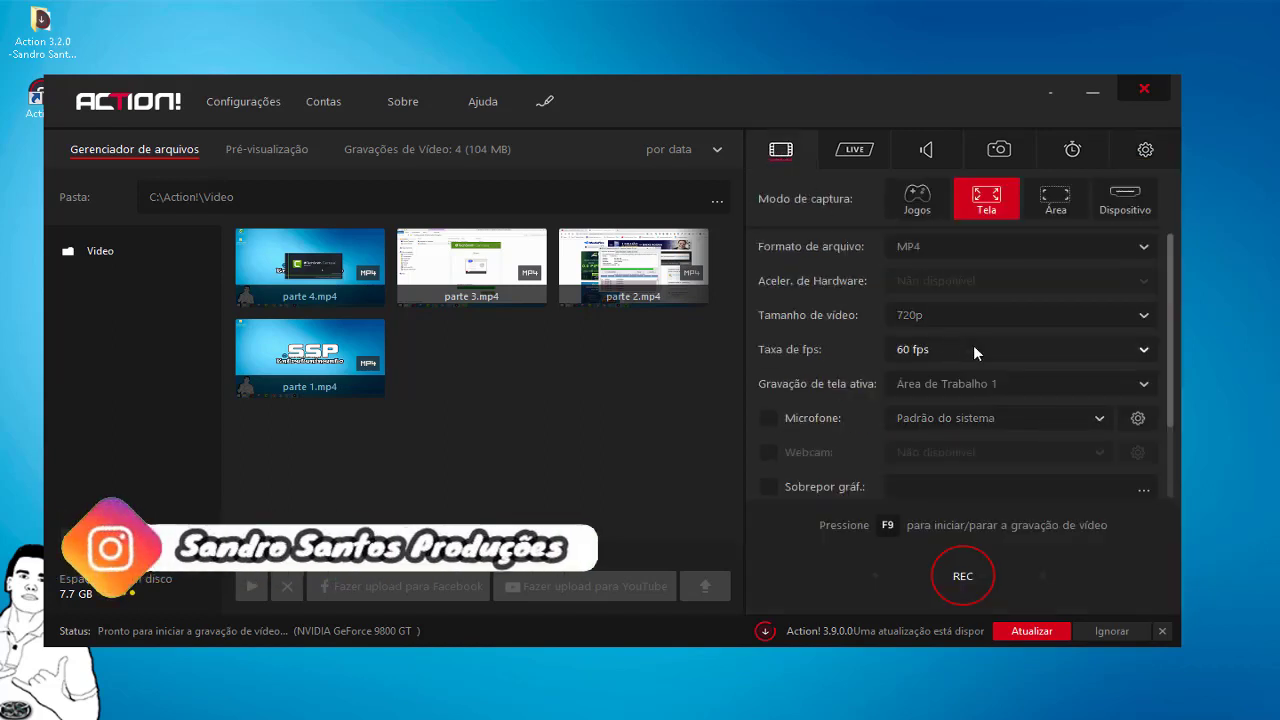
click(911, 350)
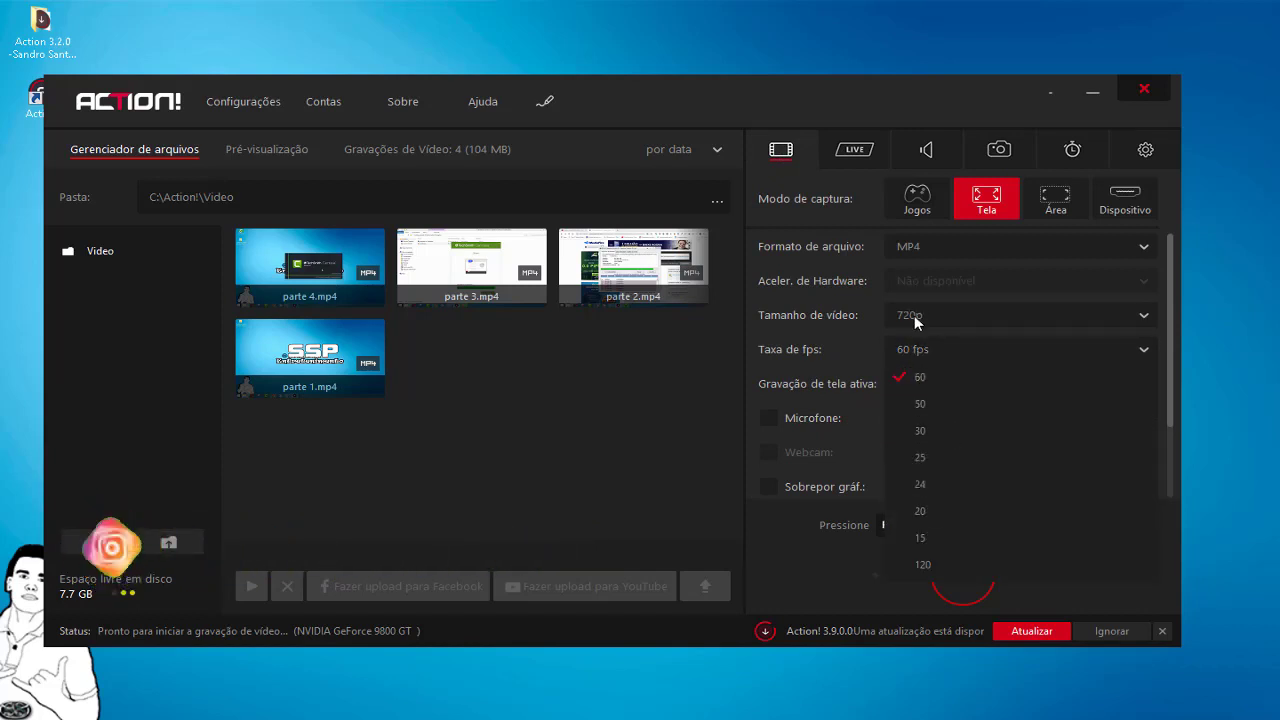
click(948, 316)
click(948, 316)
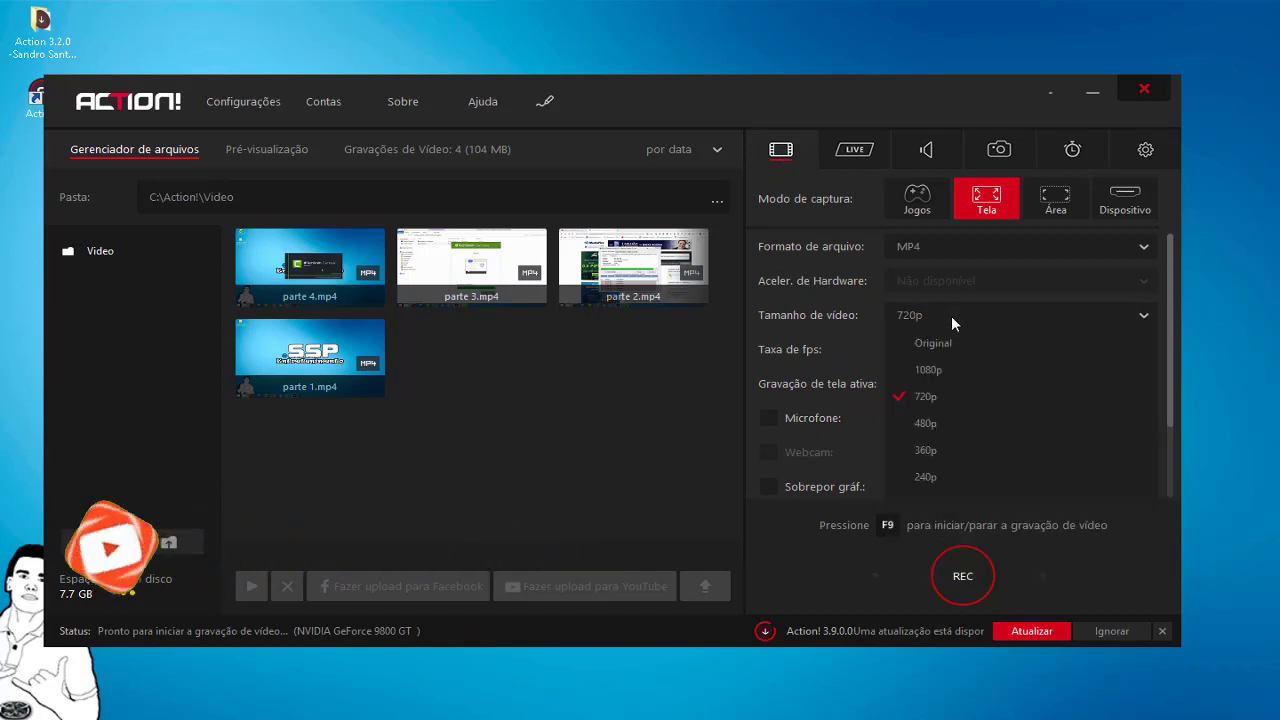
click(865, 305)
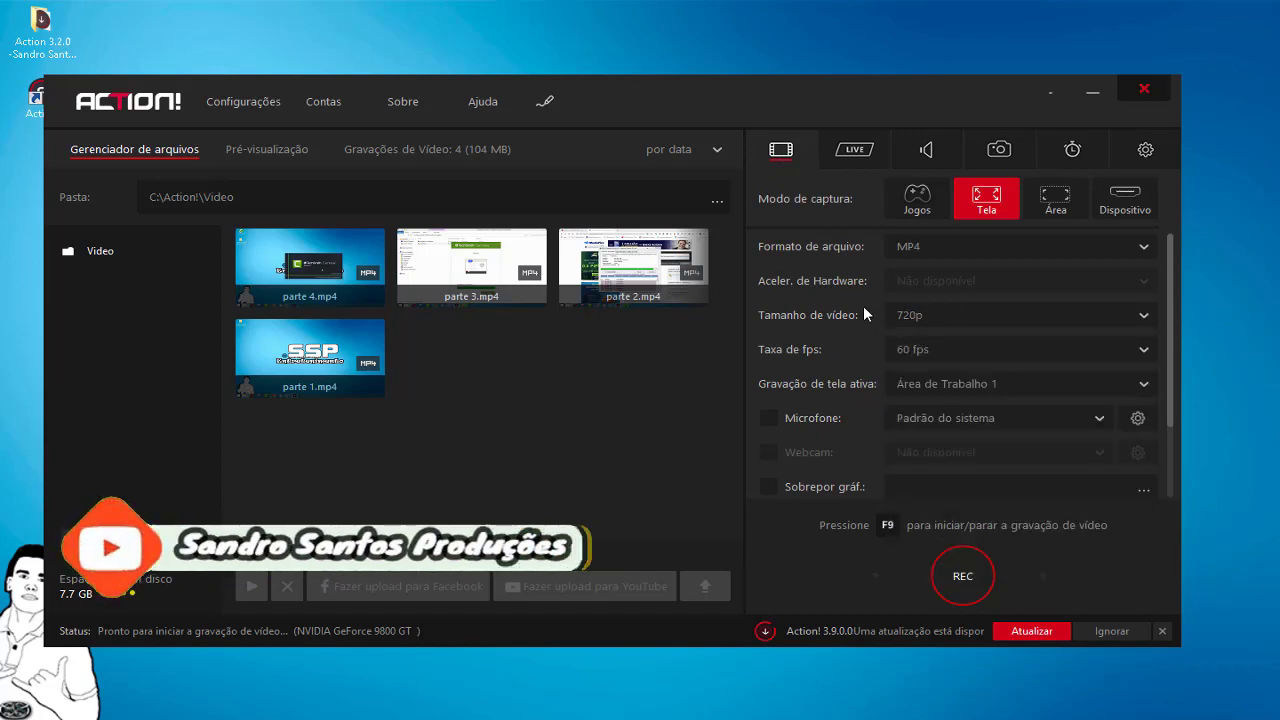
click(1091, 90)
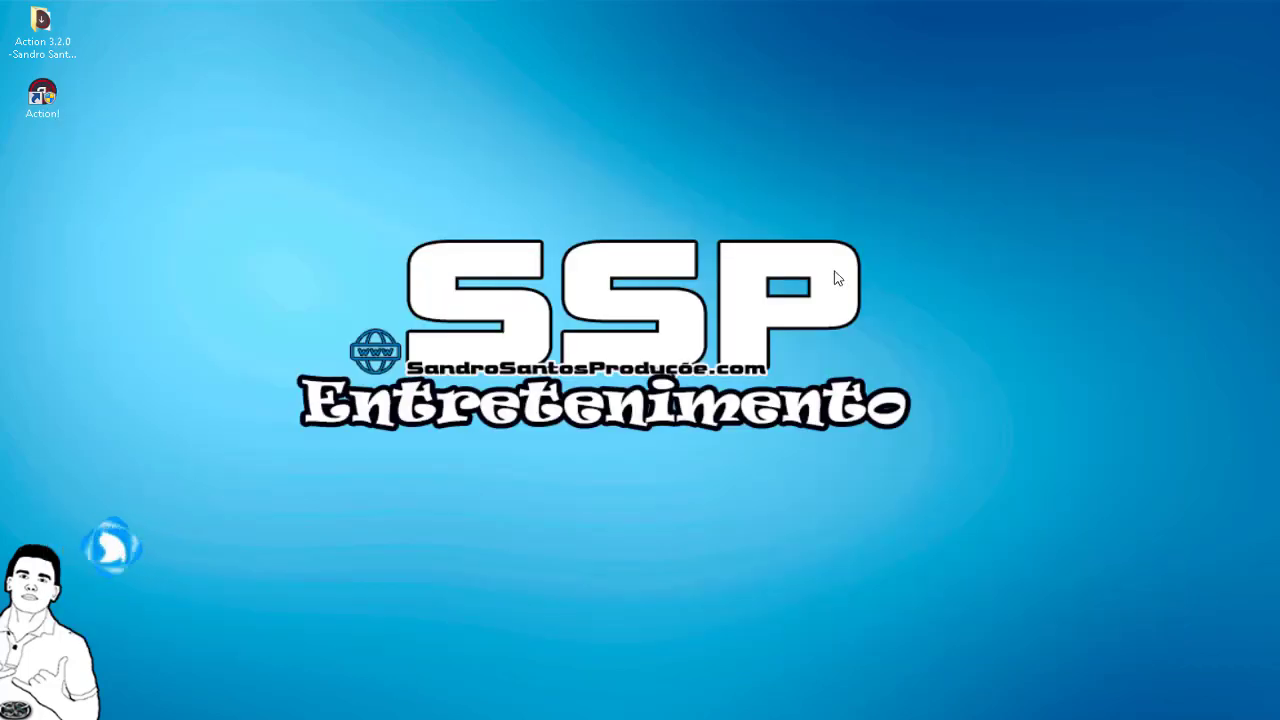